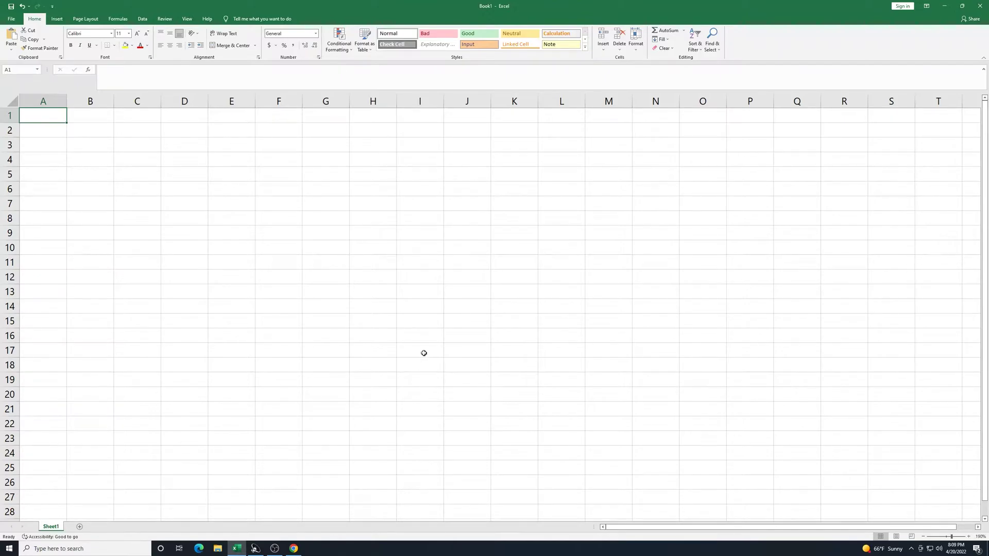
# Bring up the 2021 MLB team stats page and find the Team Standard Batting table
pyautogui.click(294, 548)
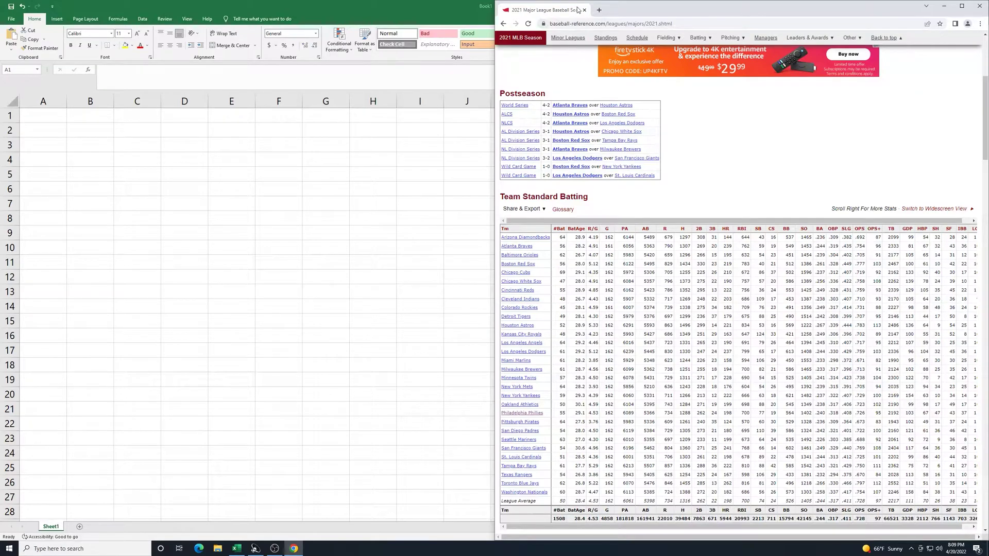
pyautogui.scroll(4, 568, 77)
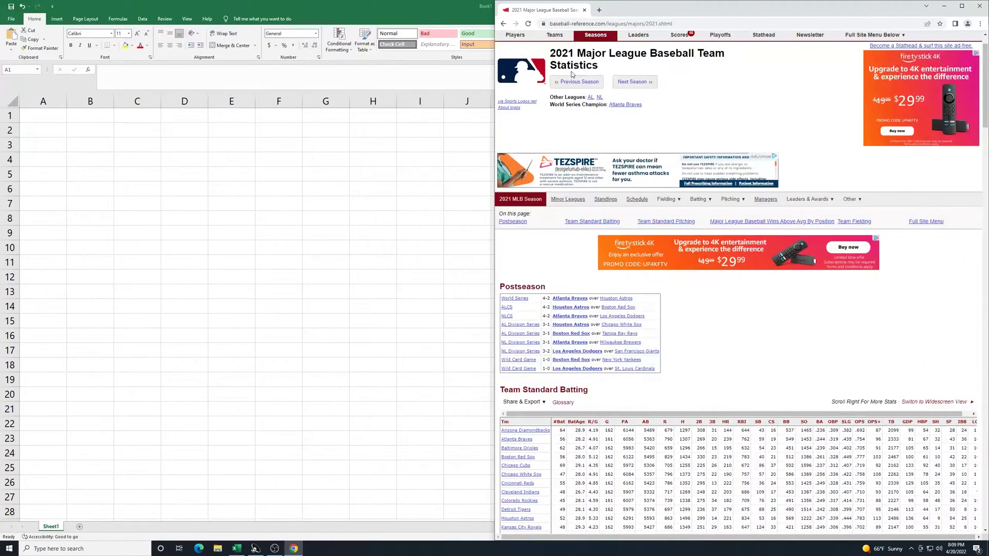
pyautogui.scroll(1, 572, 75)
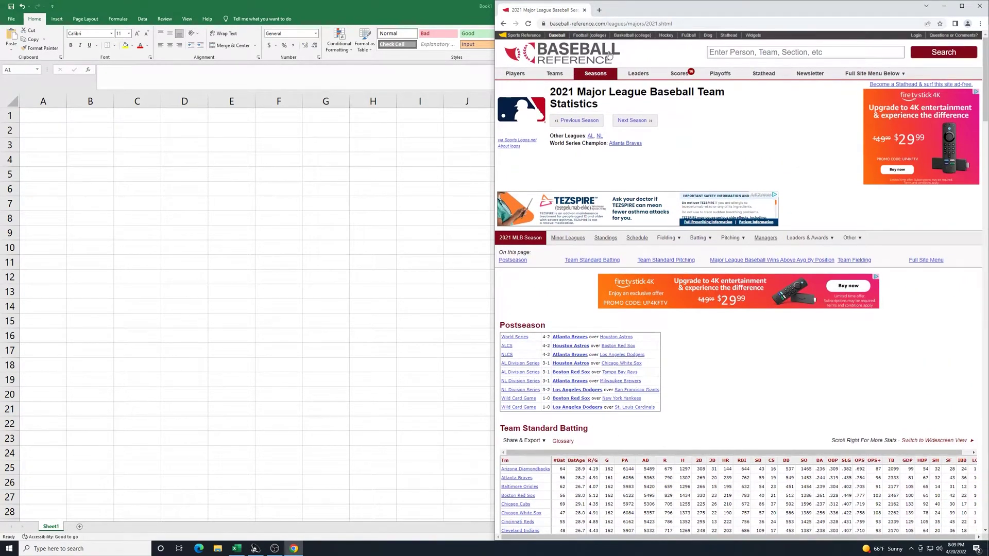
pyautogui.scroll(-3, 606, 70)
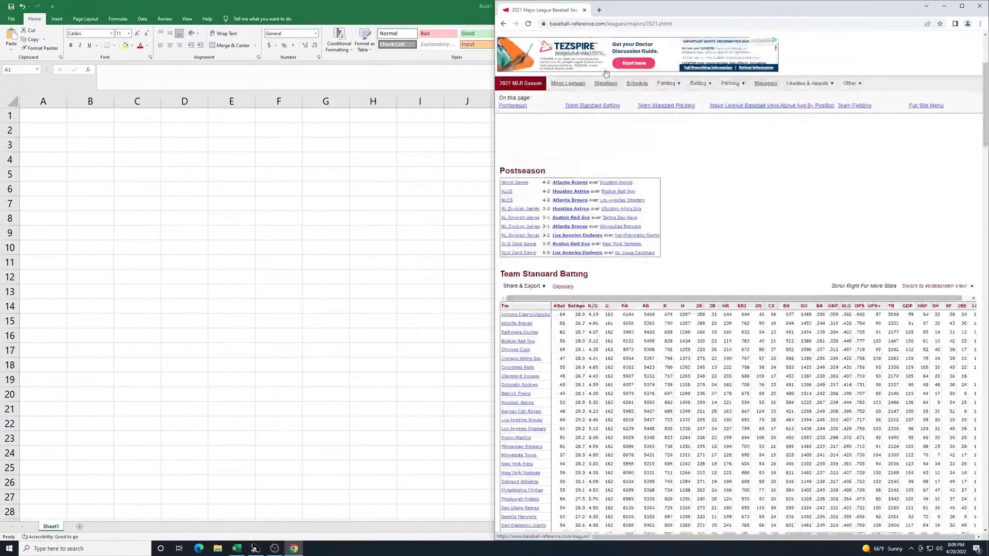
pyautogui.scroll(-4, 606, 72)
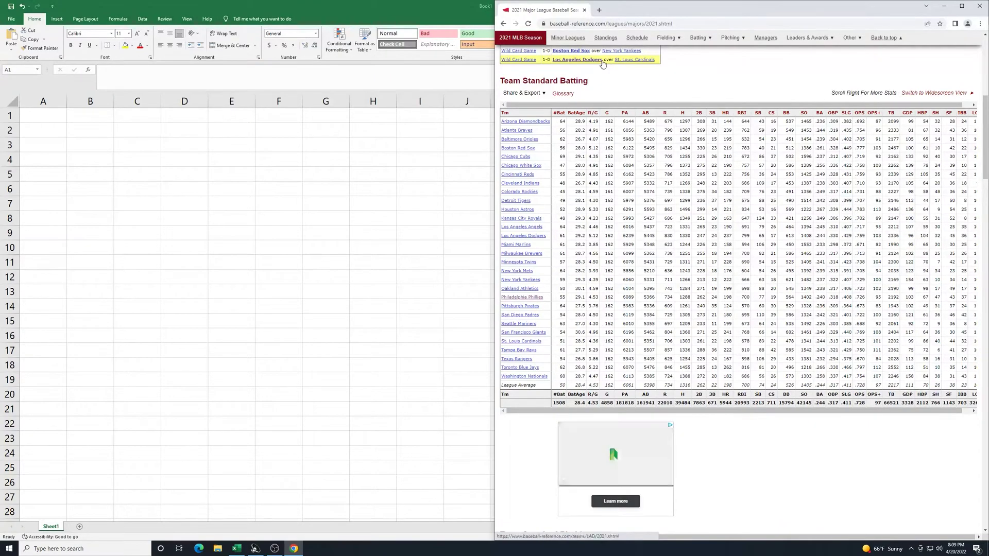
pyautogui.scroll(2, 616, 89)
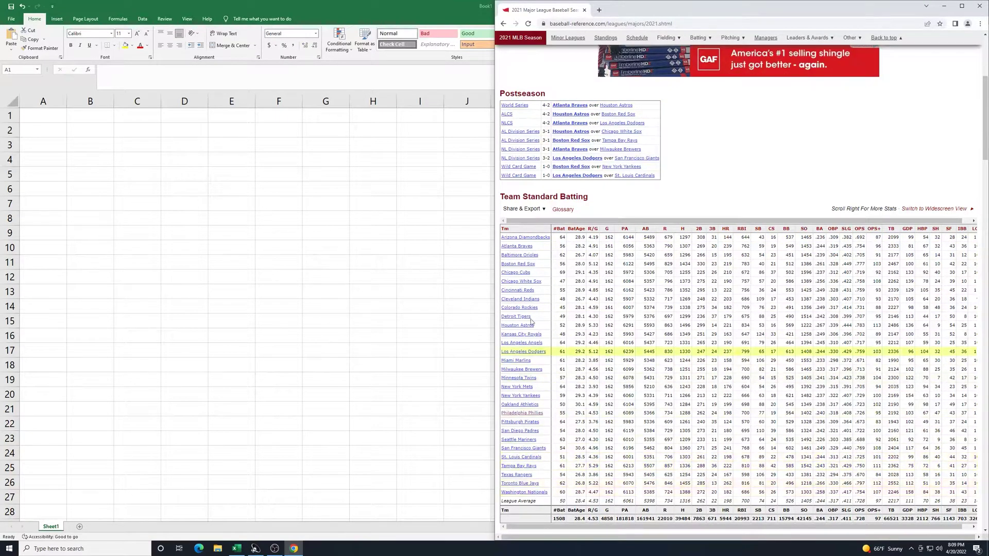
# Export Team Standard Batting with Get as Excel Workbook and open sportsref_download (3).xls
pyautogui.moveTo(540, 210)
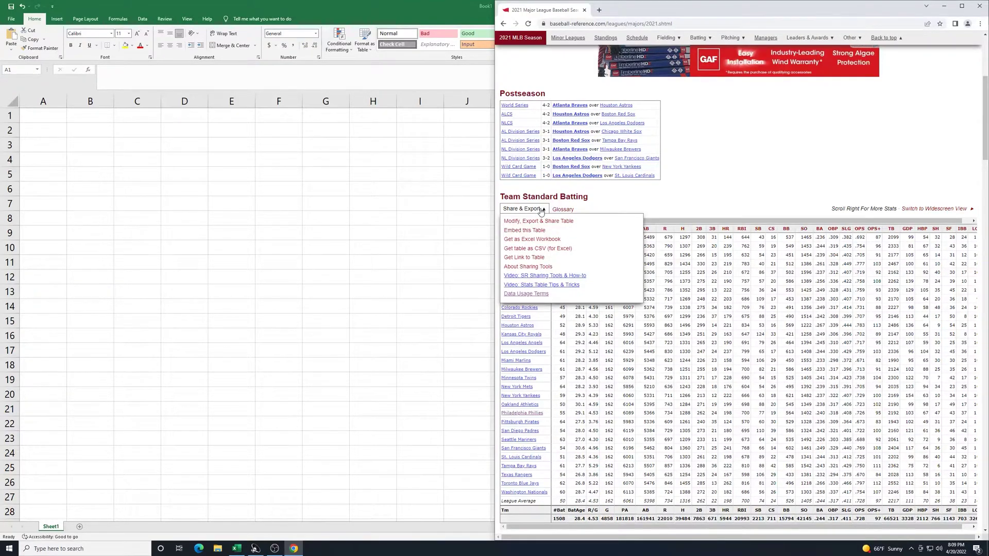
pyautogui.click(538, 239)
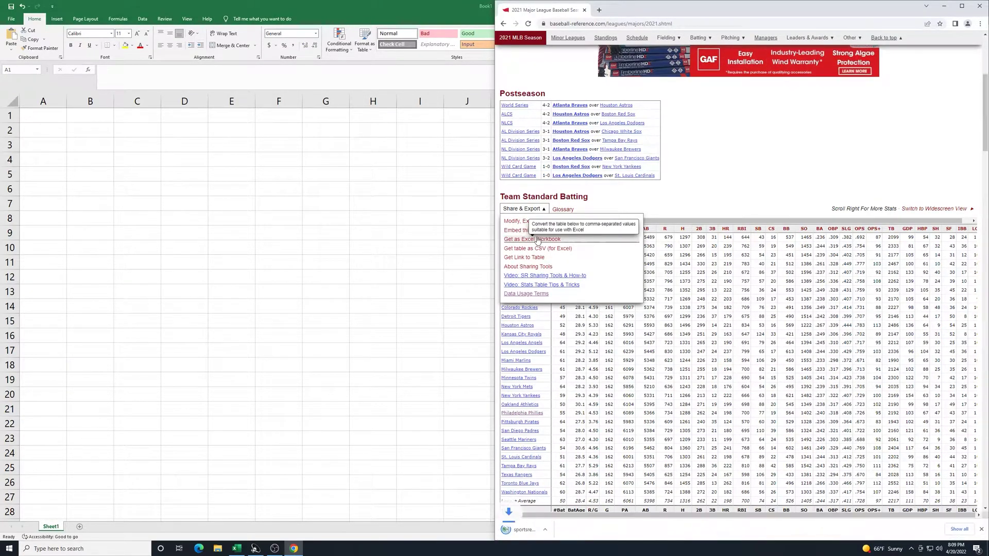
pyautogui.click(538, 529)
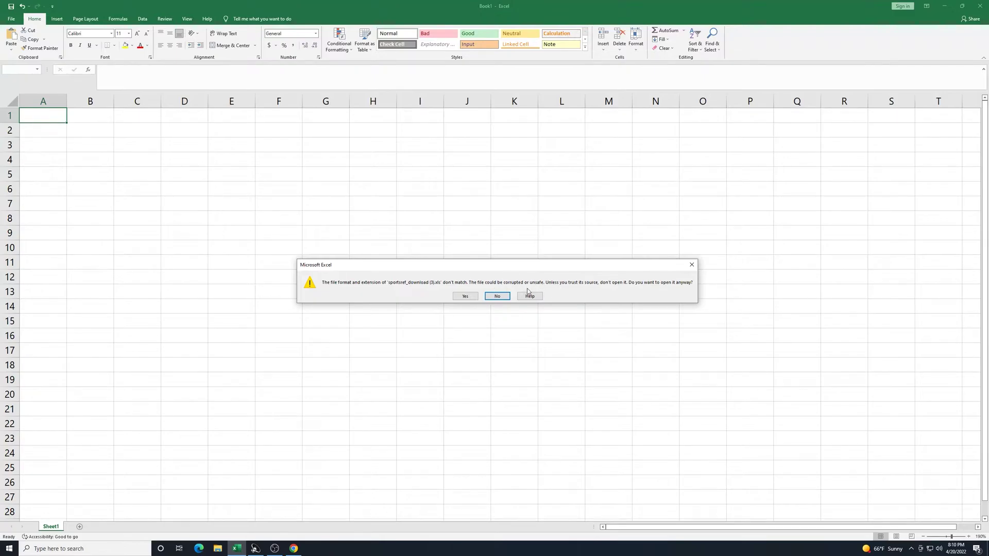
# Open the batting workbook despite the warning, enable editing, copy team names A1:A31, and snap it right
pyautogui.click(460, 297)
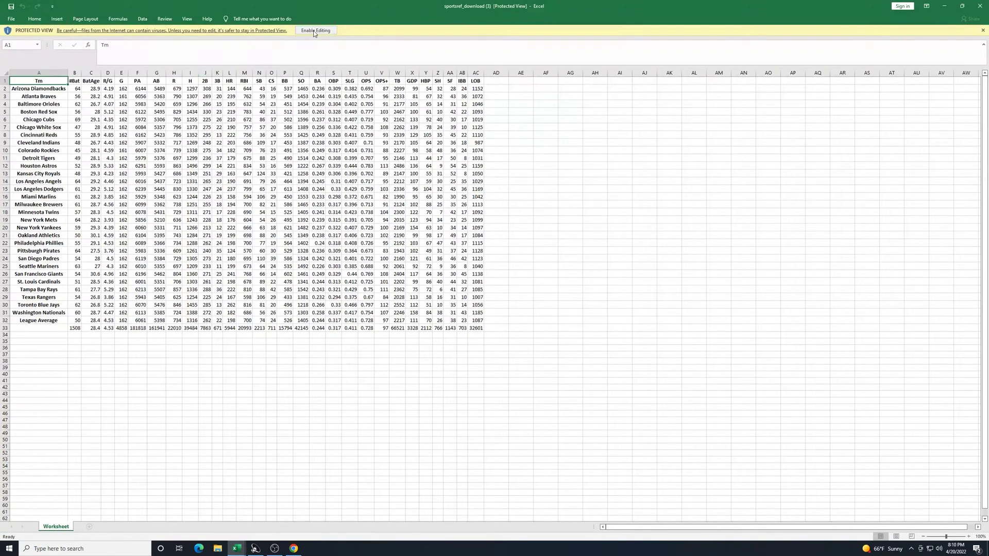
pyautogui.click(314, 31)
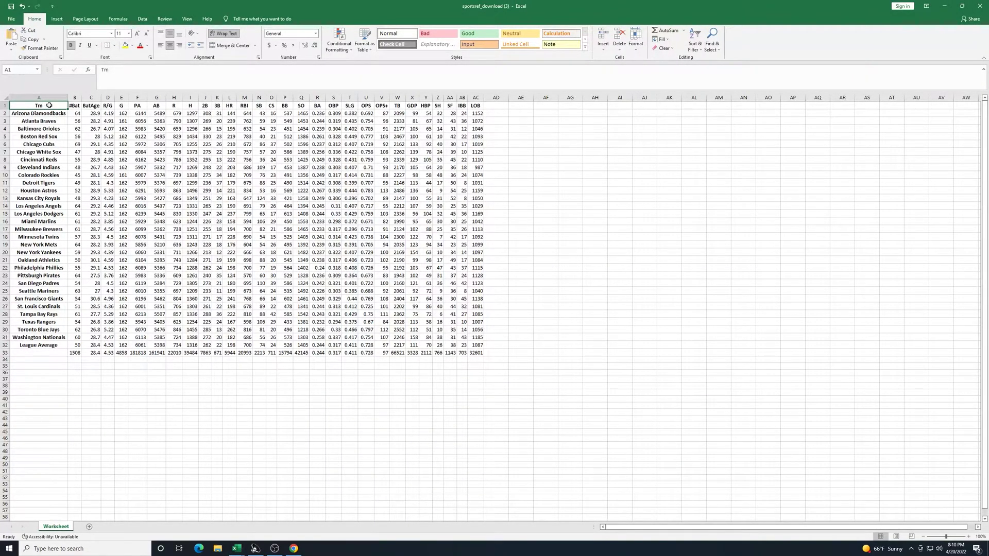
pyautogui.moveTo(49, 105); pyautogui.dragTo(67, 338)
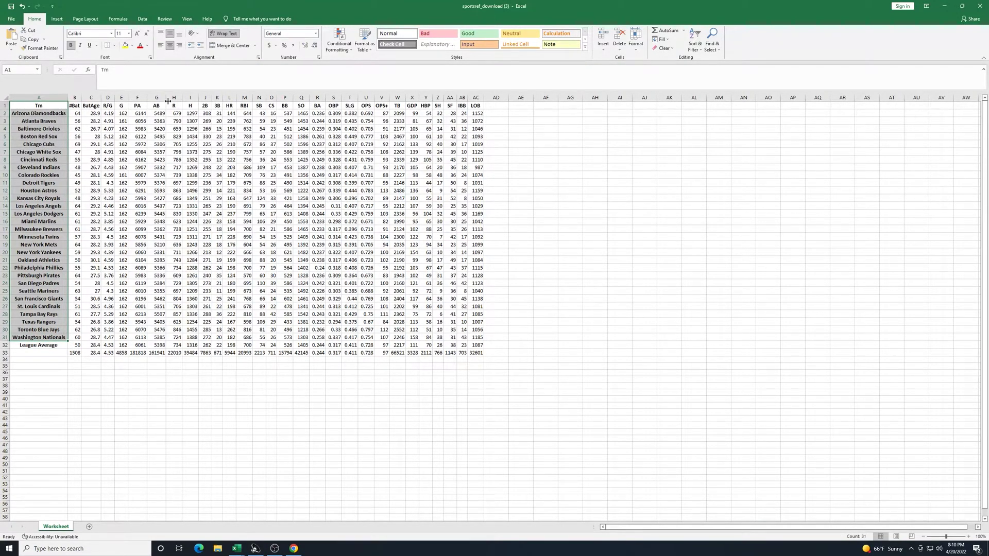
pyautogui.hotkey('ctrl', 'c')
pyautogui.press('super+Right')
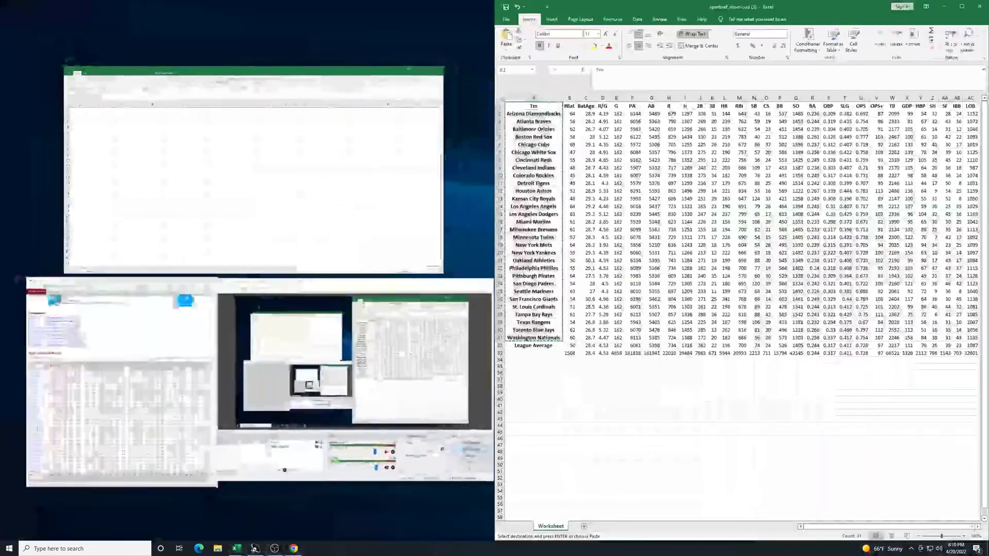
# Paste the team names into Book1 column A and widen the column to fit them
pyautogui.click(360, 178)
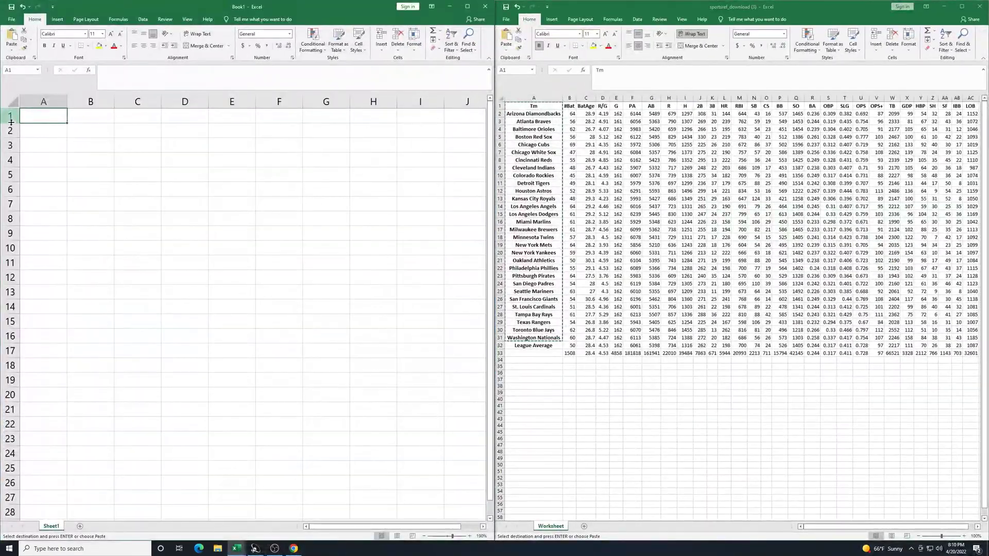
pyautogui.click(58, 102)
pyautogui.hotkey('ctrl', 'v')
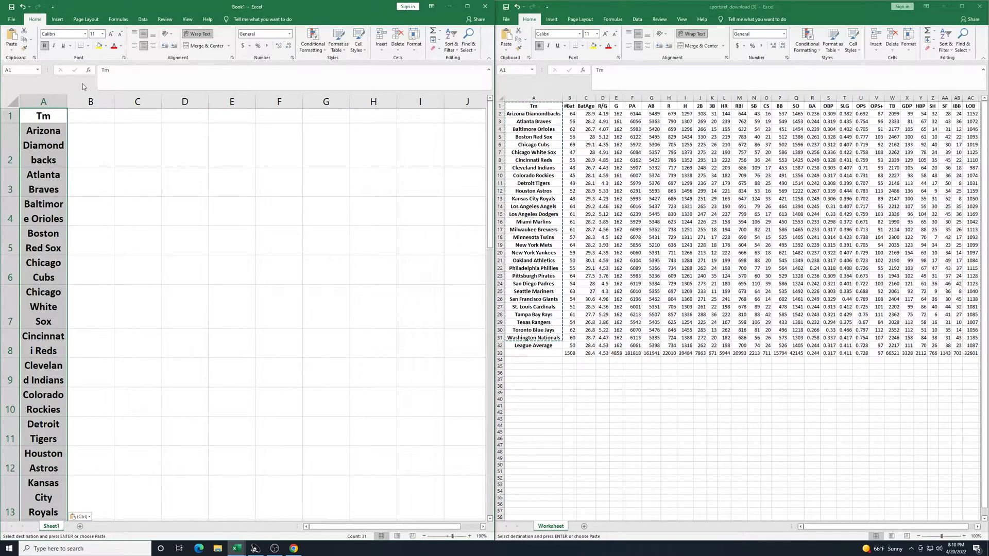
pyautogui.moveTo(64, 101); pyautogui.dragTo(156, 102)
pyautogui.scroll(-6, 229, 237)
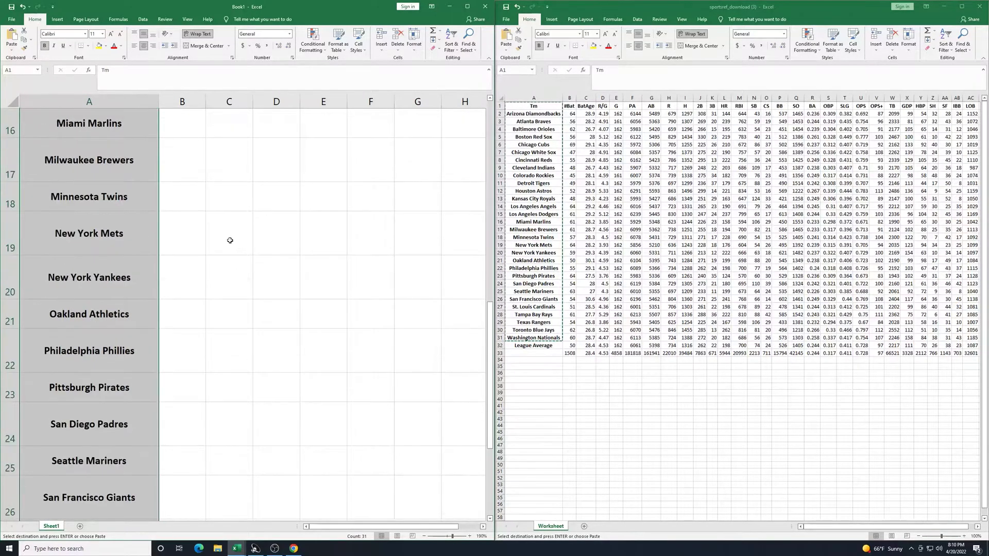
pyautogui.scroll(-6, 226, 239)
pyautogui.scroll(8, 227, 238)
pyautogui.click(226, 237)
pyautogui.scroll(4, 234, 161)
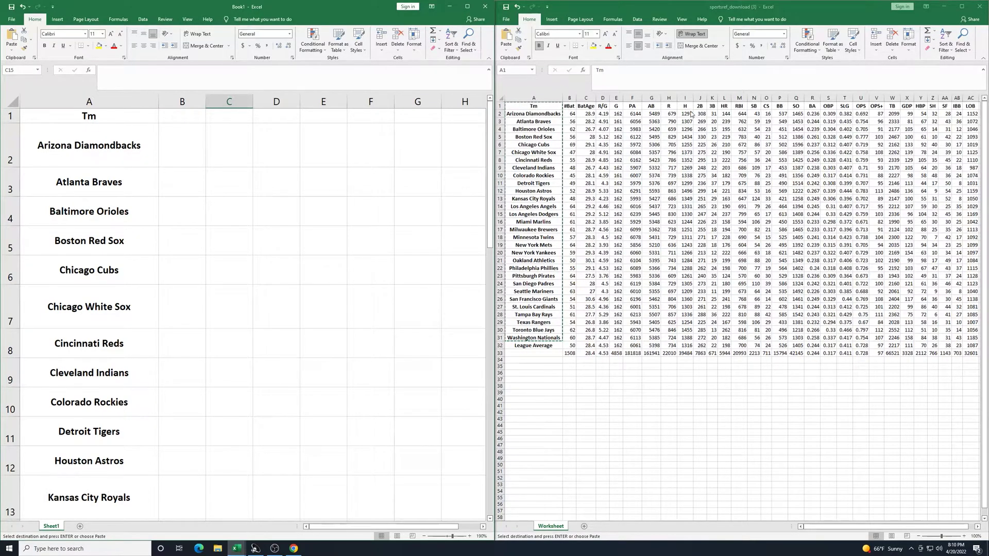
# Copy the R runs column H1:H32 from the batting workbook into Book1 column B
pyautogui.hotkey('ctrl', 'shift', 'Down')
pyautogui.click(668, 106)
pyautogui.moveTo(669, 106); pyautogui.dragTo(670, 344)
pyautogui.hotkey('ctrl', 'c')
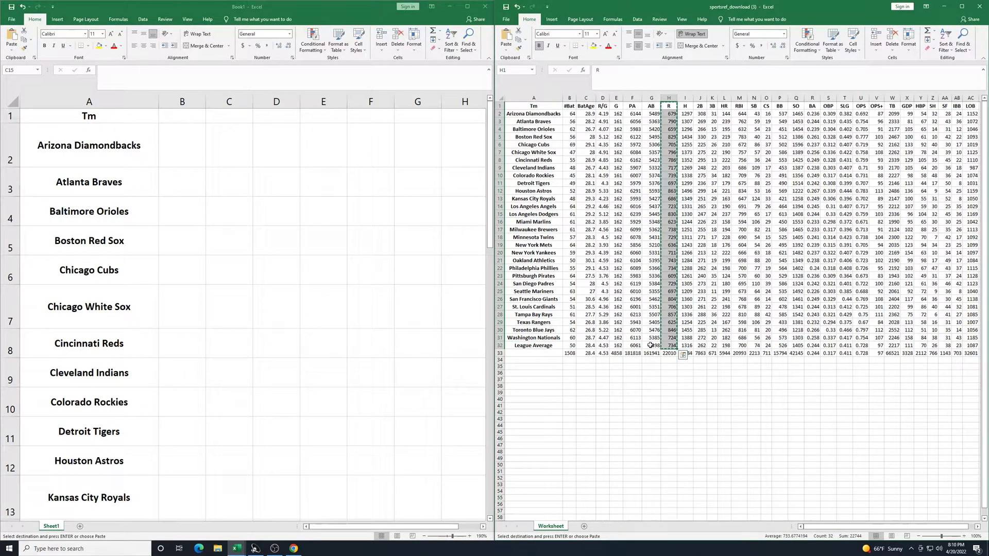
pyautogui.click(191, 116)
pyautogui.hotkey('ctrl', 'v')
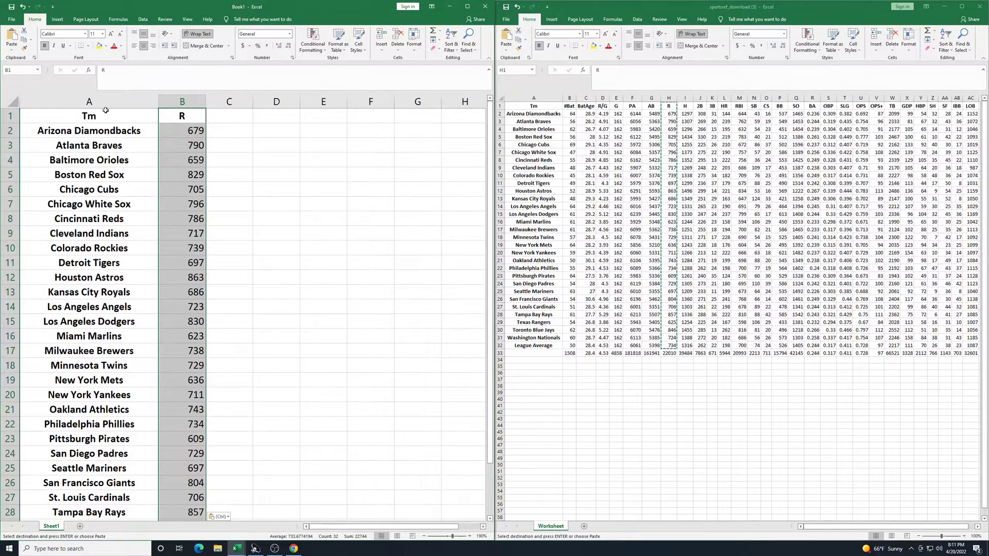
# Change header B1 from R to RS and header A1 from Tm to TEAM
pyautogui.click(196, 117)
pyautogui.click(145, 74)
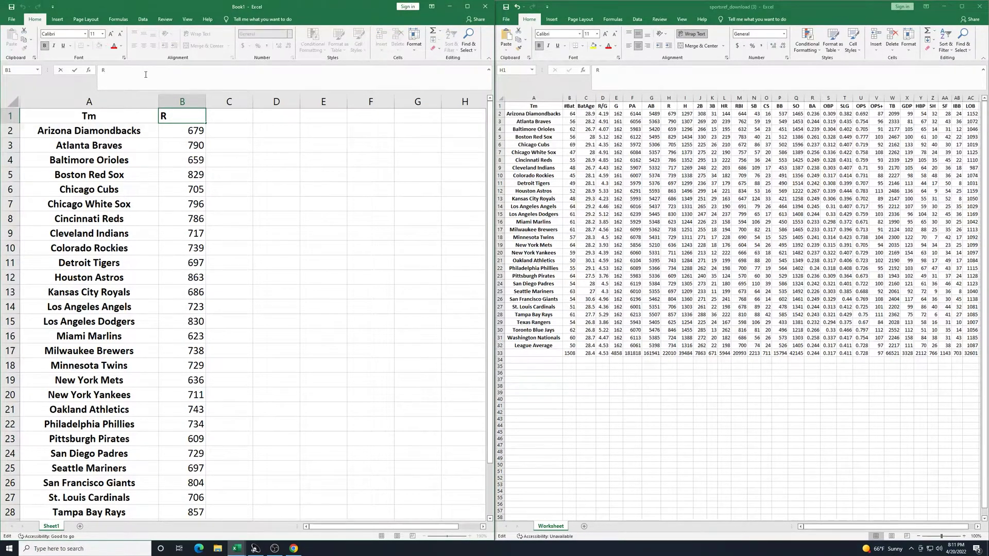
pyautogui.write('S')
pyautogui.click(93, 116)
pyautogui.moveTo(111, 70); pyautogui.dragTo(67, 65)
pyautogui.write('TEAM')
pyautogui.press('Return')
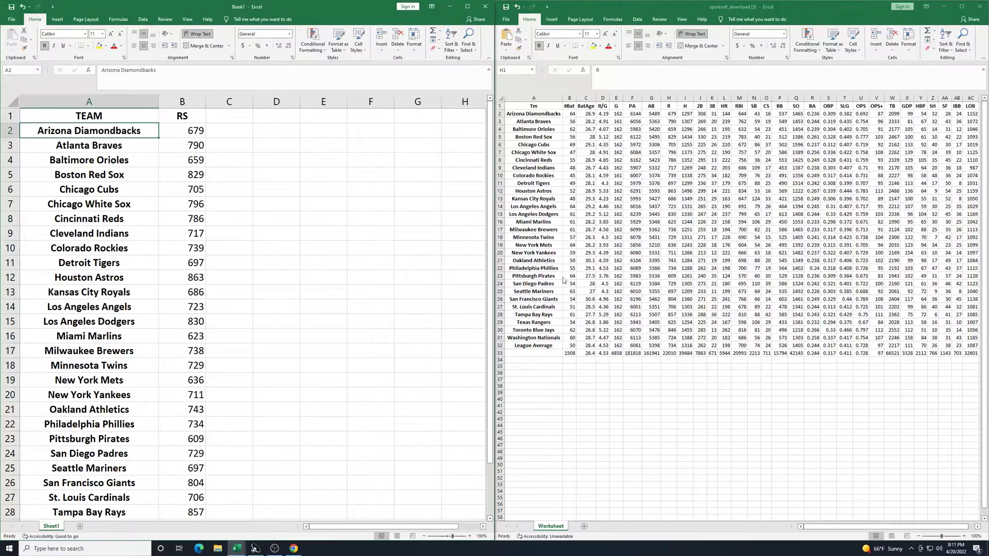
# Export Team Standard Pitching with Get as Excel Workbook and open sportsref_download (4).xls
pyautogui.click(293, 549)
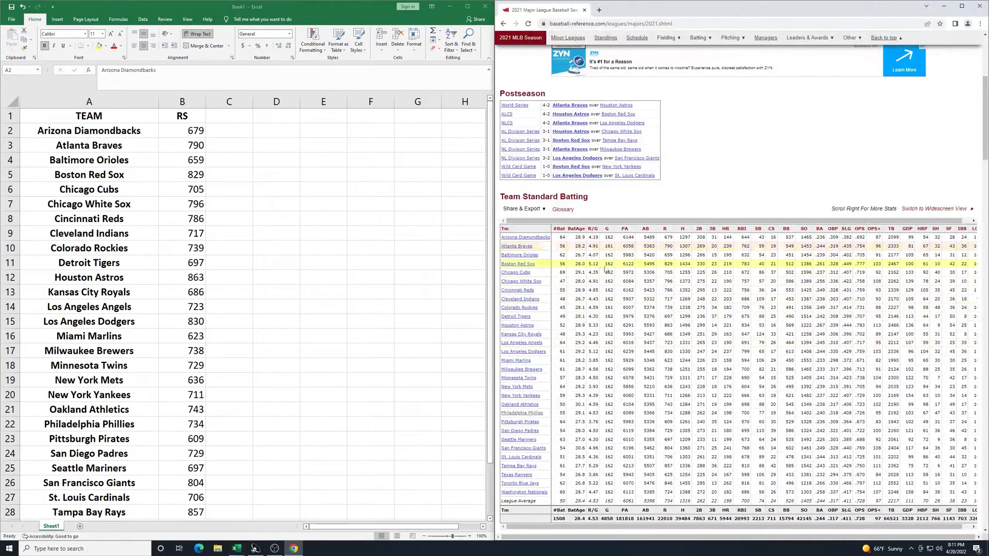
pyautogui.scroll(-8, 685, 243)
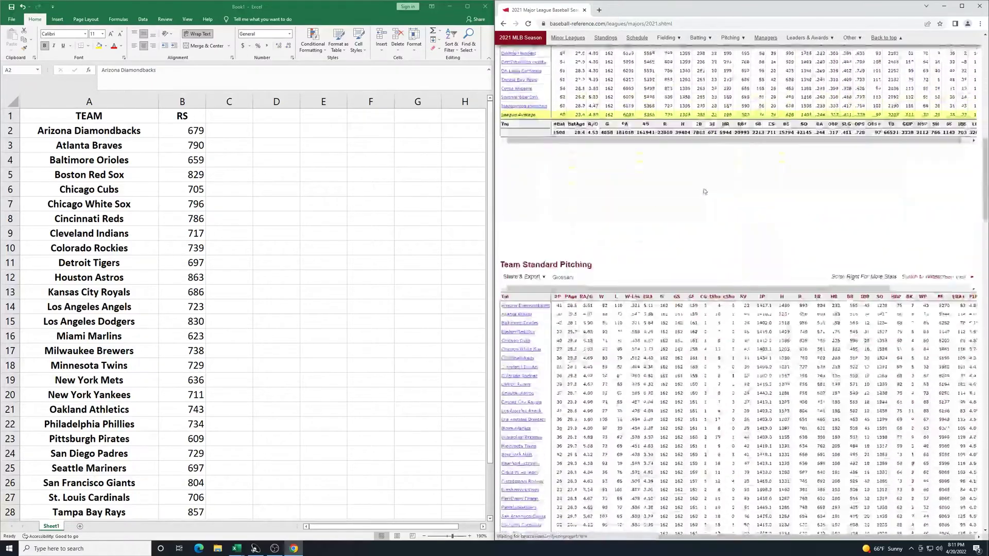
pyautogui.scroll(-3, 643, 149)
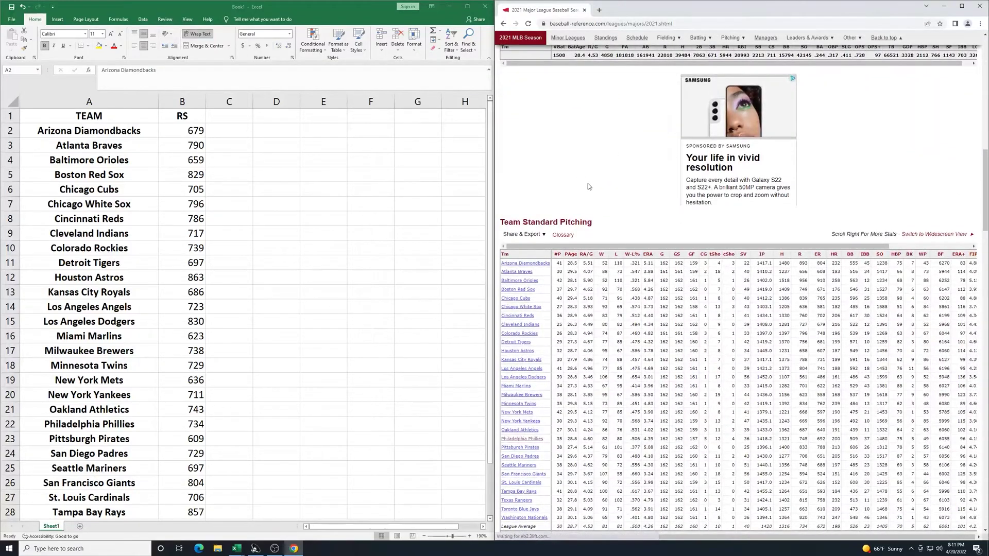
pyautogui.moveTo(539, 161)
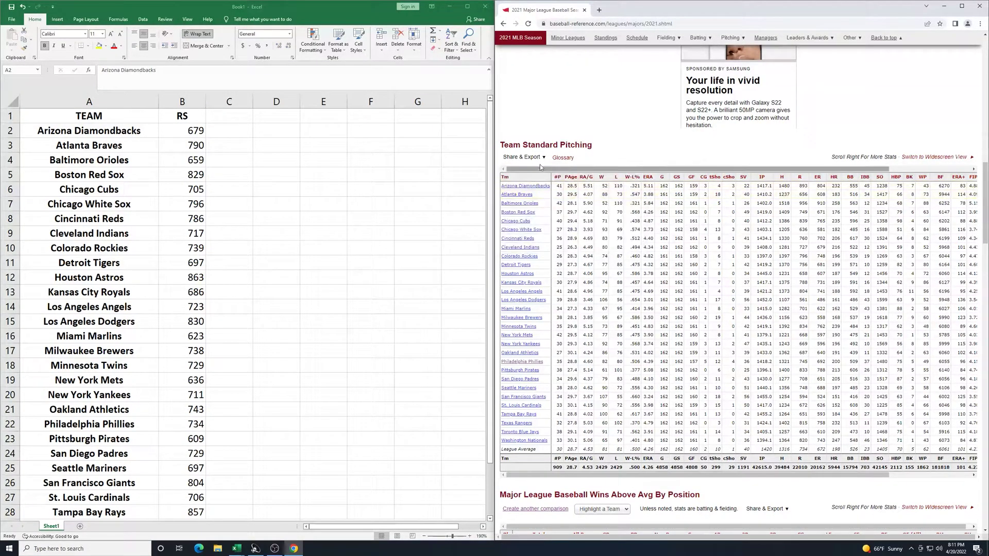
pyautogui.click(531, 187)
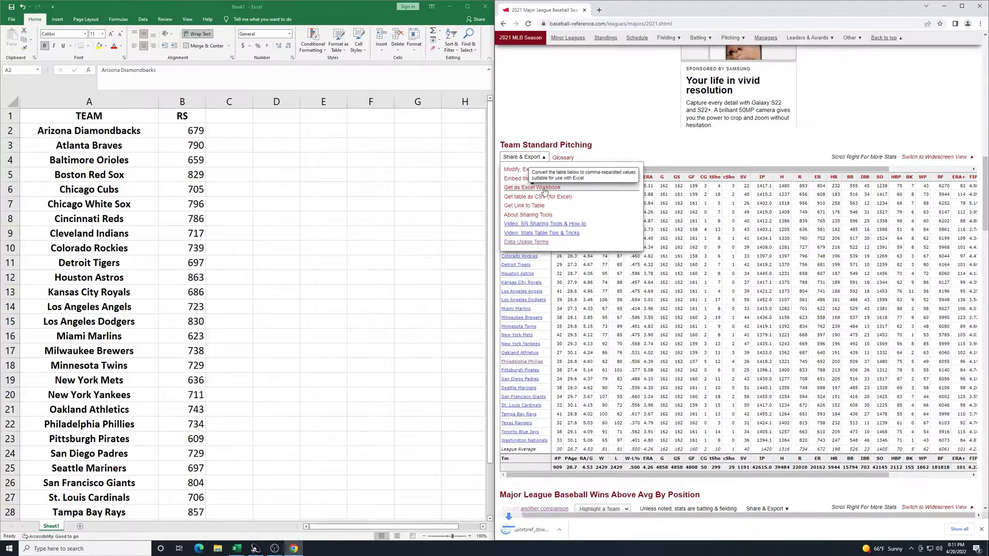
pyautogui.click(535, 530)
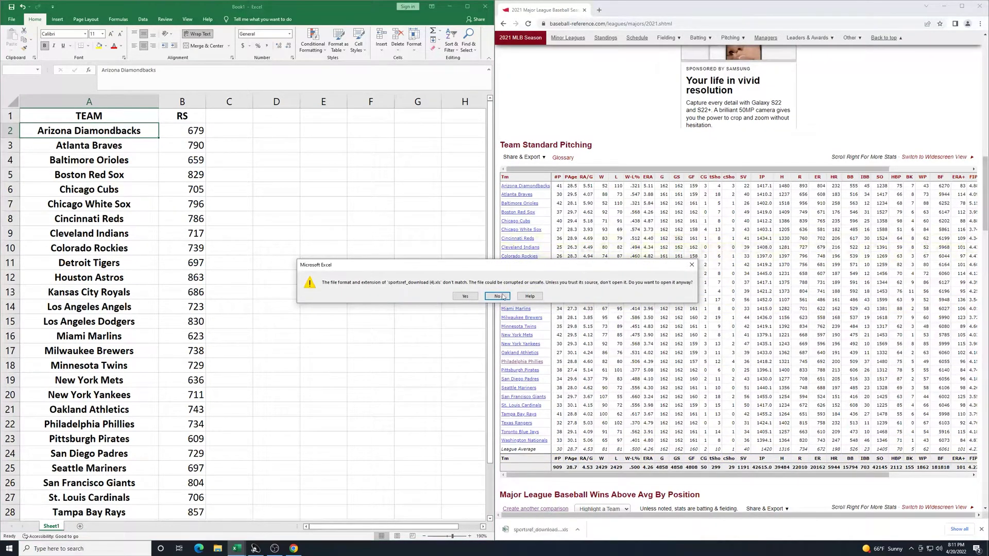
# Open the pitching workbook for editing, snap it right, and paste runs allowed R2:R31 into Book1 C2
pyautogui.click(465, 295)
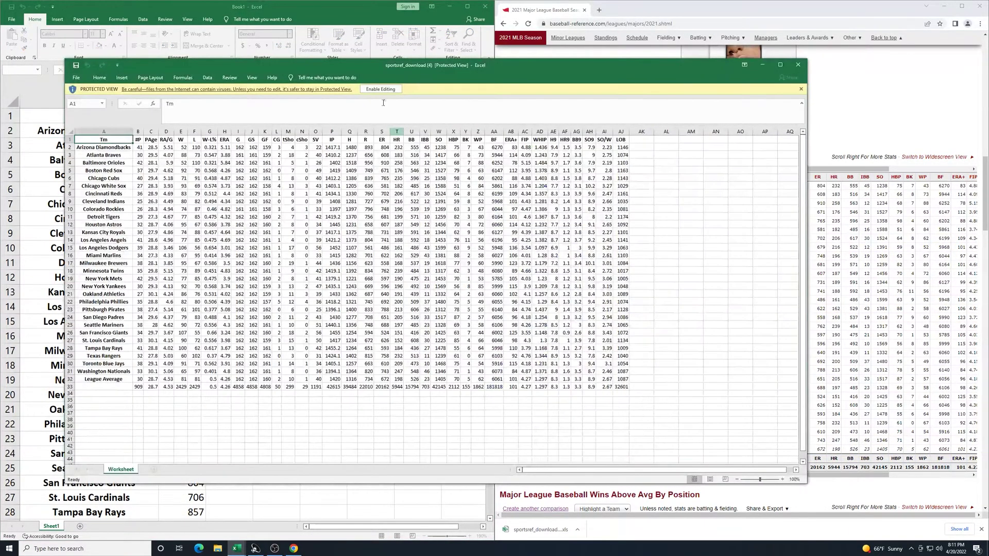
pyautogui.click(380, 90)
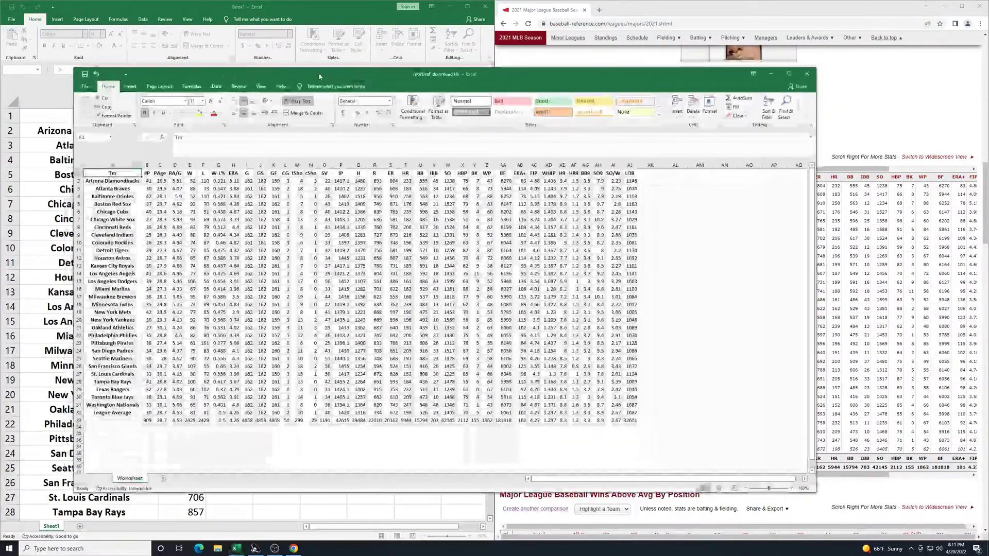
pyautogui.moveTo(319, 76); pyautogui.dragTo(986, 155)
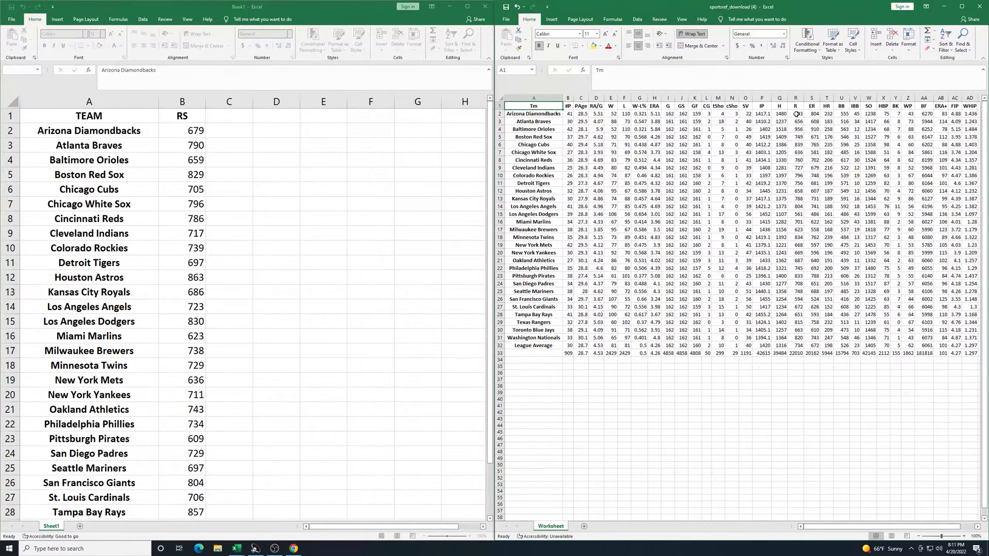
pyautogui.click(798, 113)
pyautogui.moveTo(798, 116); pyautogui.dragTo(793, 341)
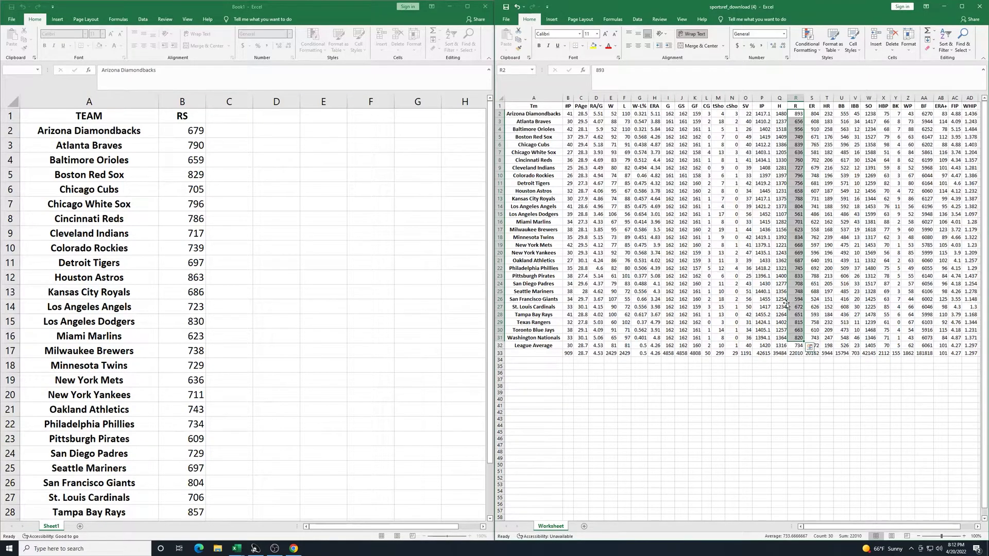
pyautogui.hotkey('ctrl', 'c')
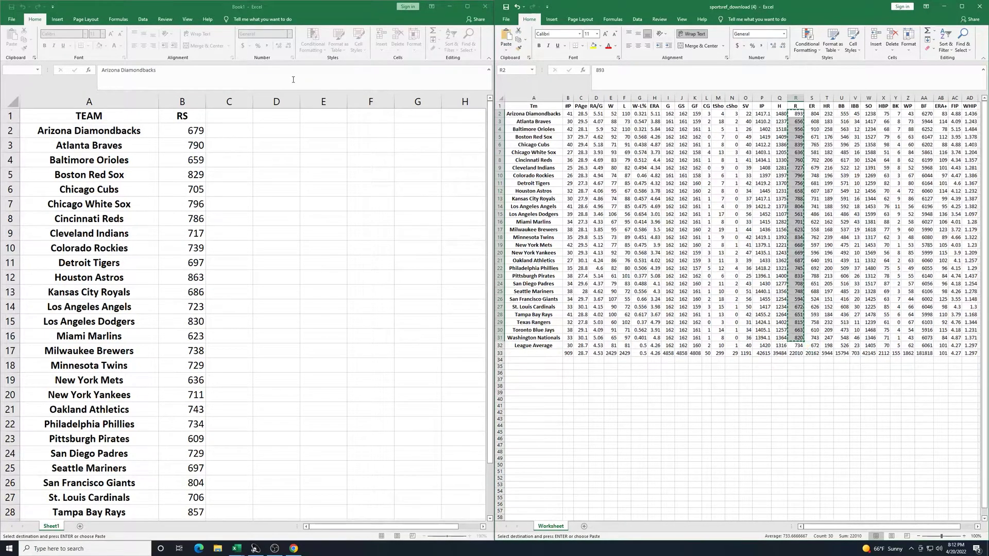
pyautogui.click(226, 130)
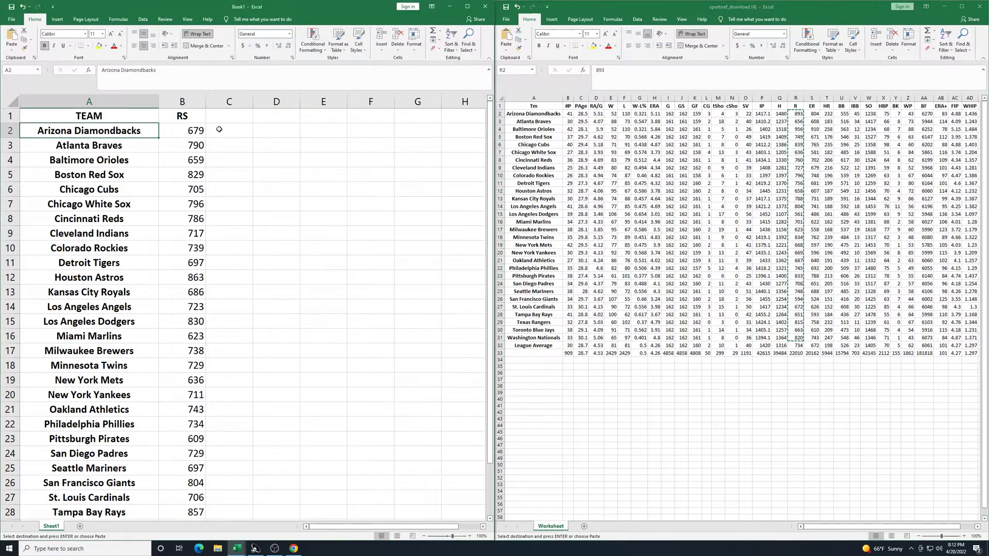
pyautogui.hotkey('ctrl', 'v')
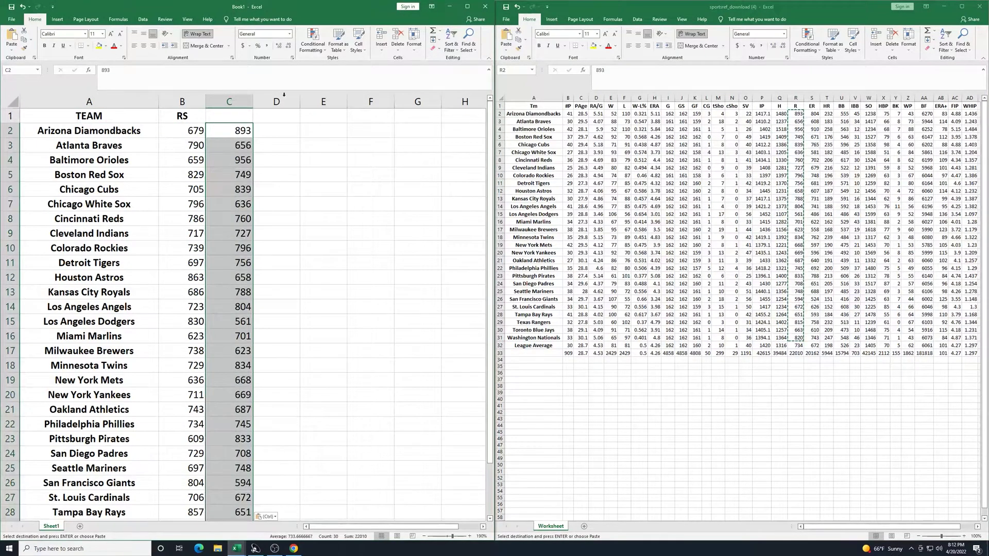
# Copy the RS heading into C1 and change it to RA
pyautogui.click(200, 114)
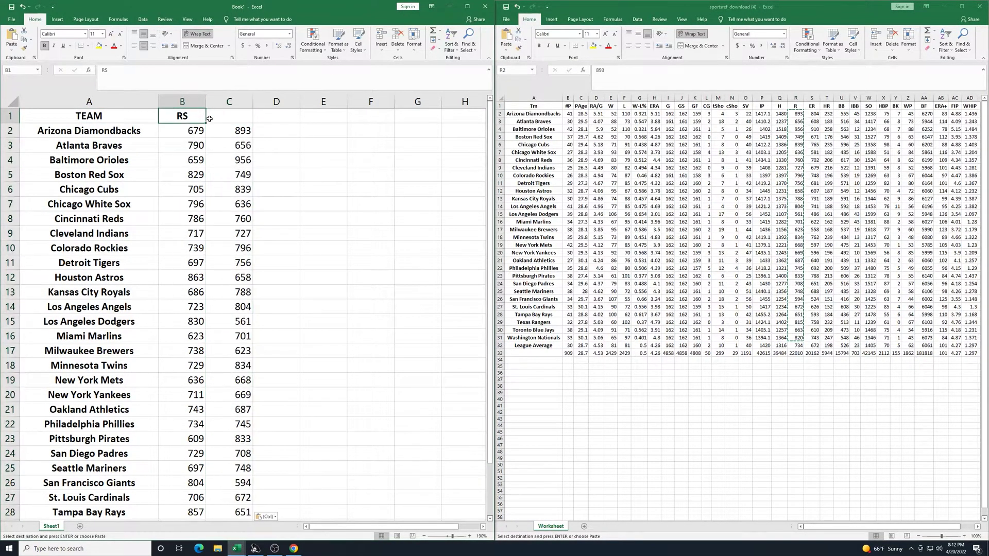
pyautogui.hotkey('ctrl', 'c')
pyautogui.click(233, 115)
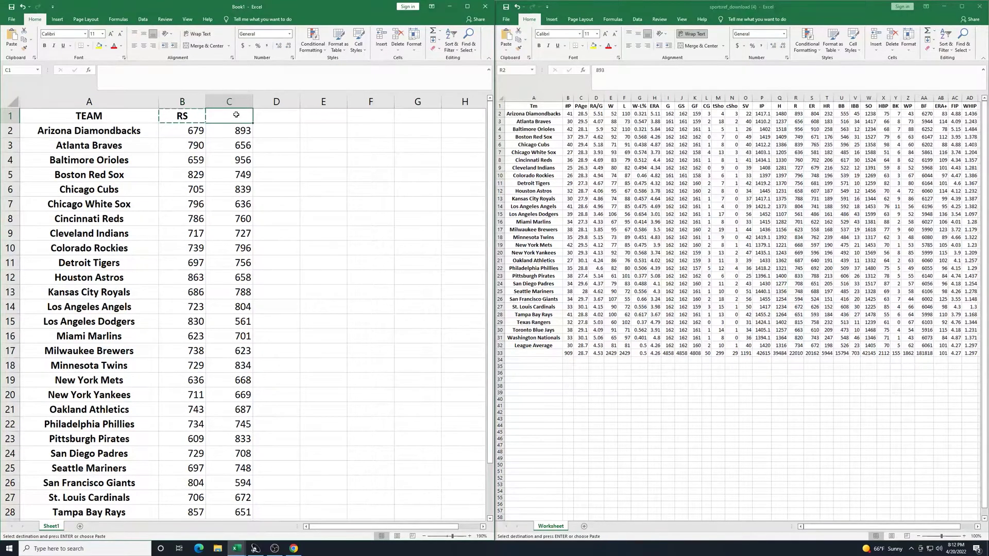
pyautogui.hotkey('ctrl', 'v')
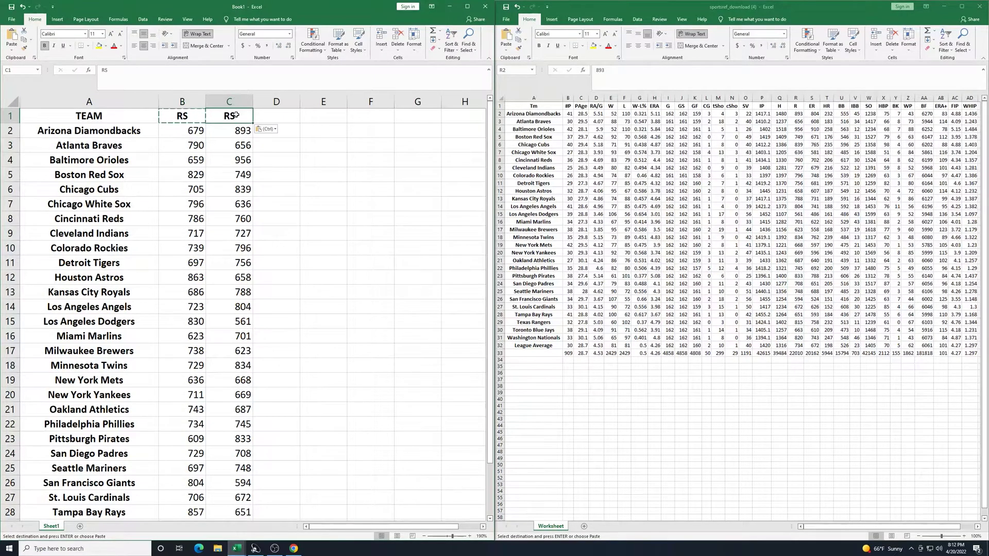
pyautogui.click(137, 74)
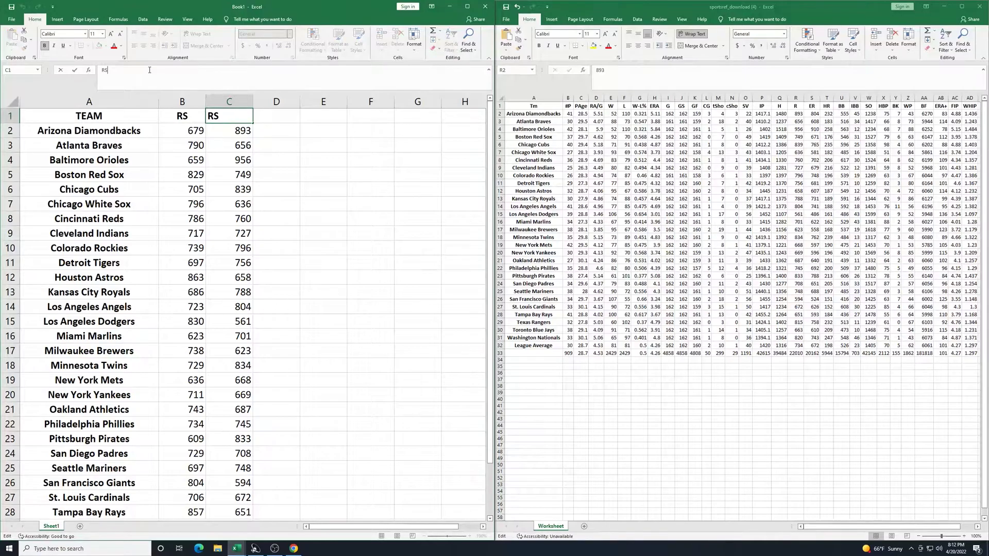
pyautogui.press('BackSpace')
pyautogui.write('a')
pyautogui.press('BackSpace')
pyautogui.write('A')
pyautogui.press('Return')
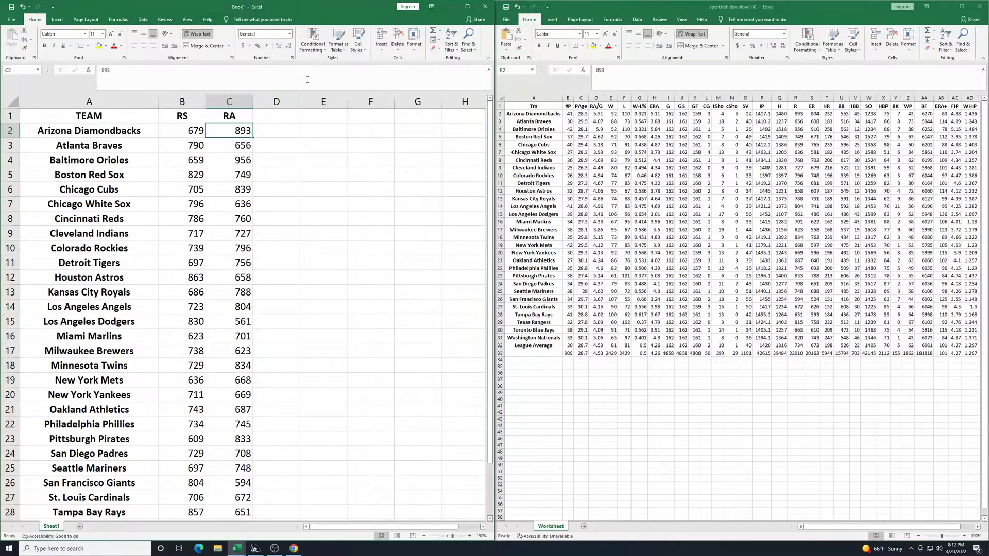
# Copy the RA heading's formatting into cell D1
pyautogui.click(276, 117)
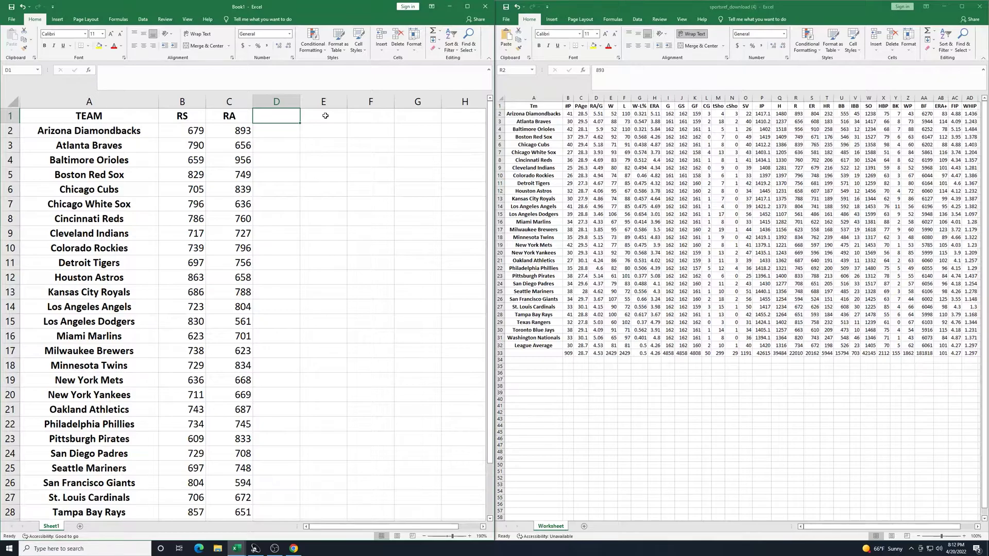
pyautogui.write('p')
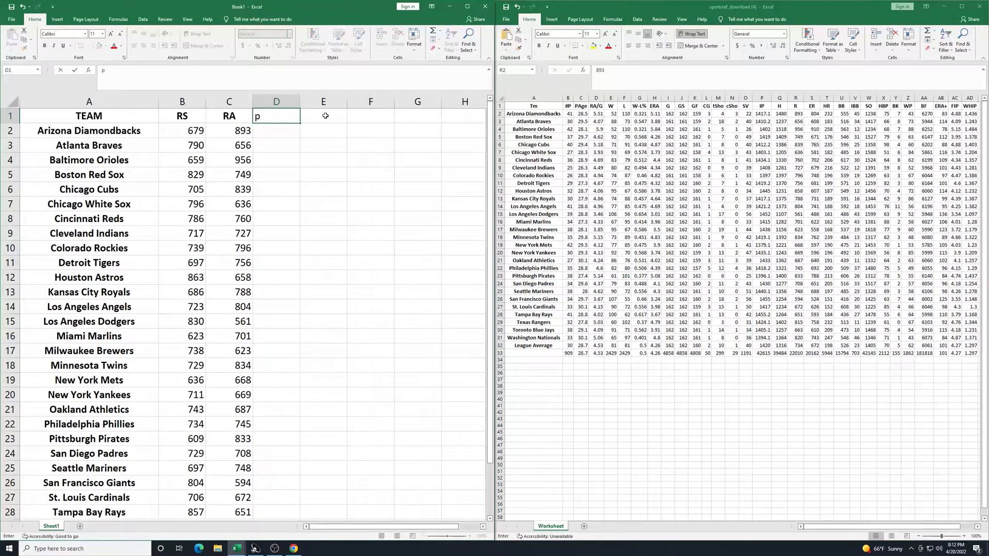
pyautogui.write('p')
pyautogui.press('BackSpace')
pyautogui.click(325, 115)
pyautogui.click(235, 114)
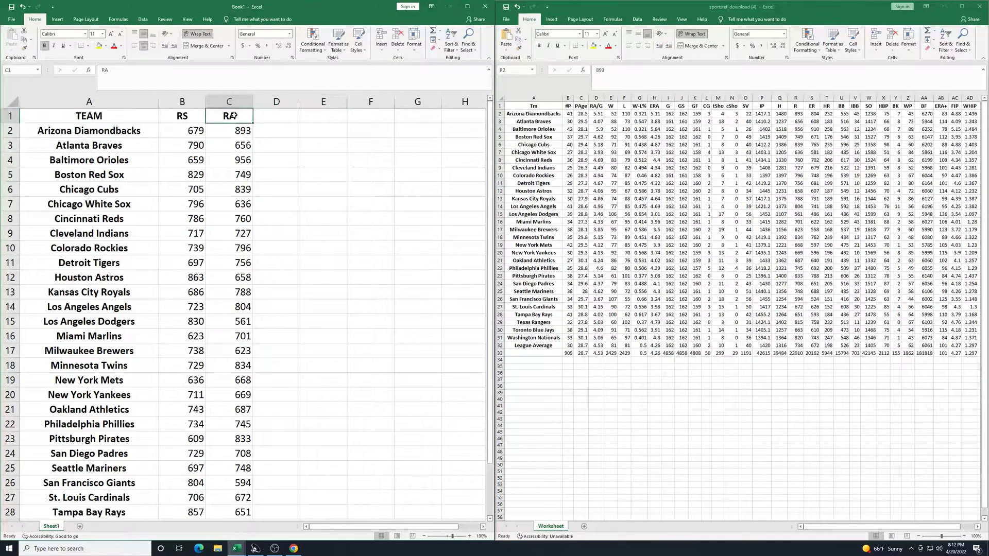
pyautogui.hotkey('ctrl', 'c')
pyautogui.press('Right')
pyautogui.hotkey('ctrl', 'v')
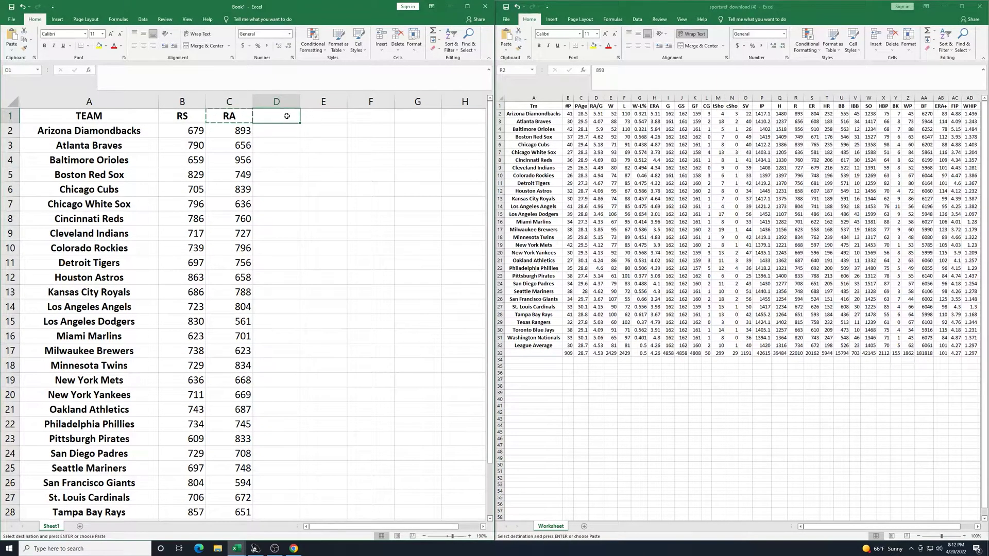
# Retitle D1 as PROJ WINS, widen column D, and restore row 1 to single-line height
pyautogui.doubleClick(153, 72)
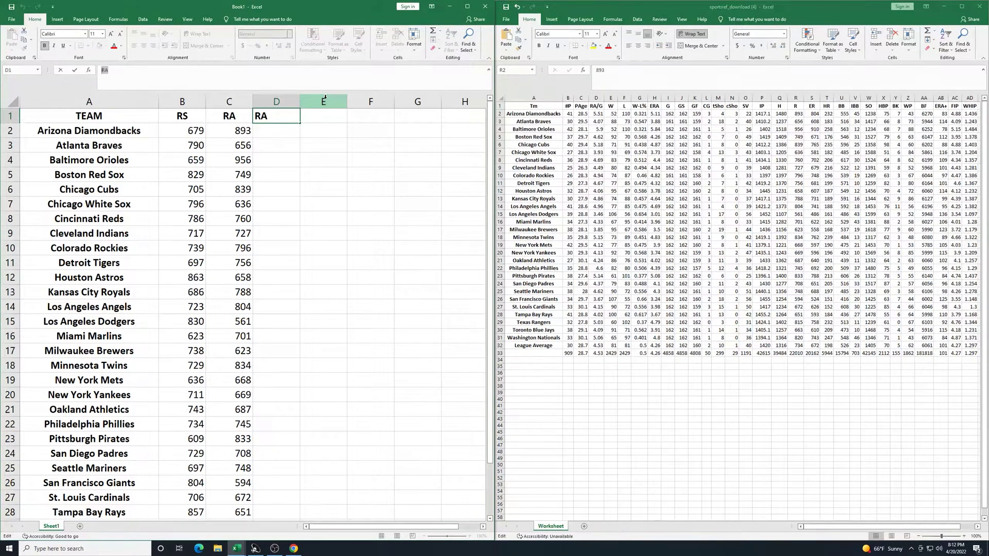
pyautogui.write('p')
pyautogui.write('PROJ')
pyautogui.write(' WINS')
pyautogui.press('Return')
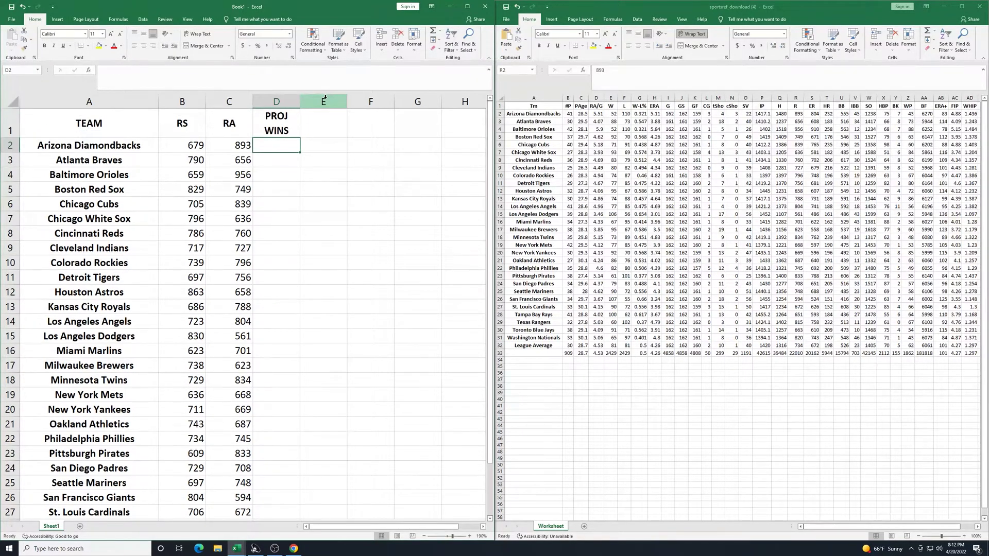
pyautogui.moveTo(301, 101); pyautogui.dragTo(318, 96)
pyautogui.moveTo(17, 136); pyautogui.dragTo(17, 126)
pyautogui.click(343, 115)
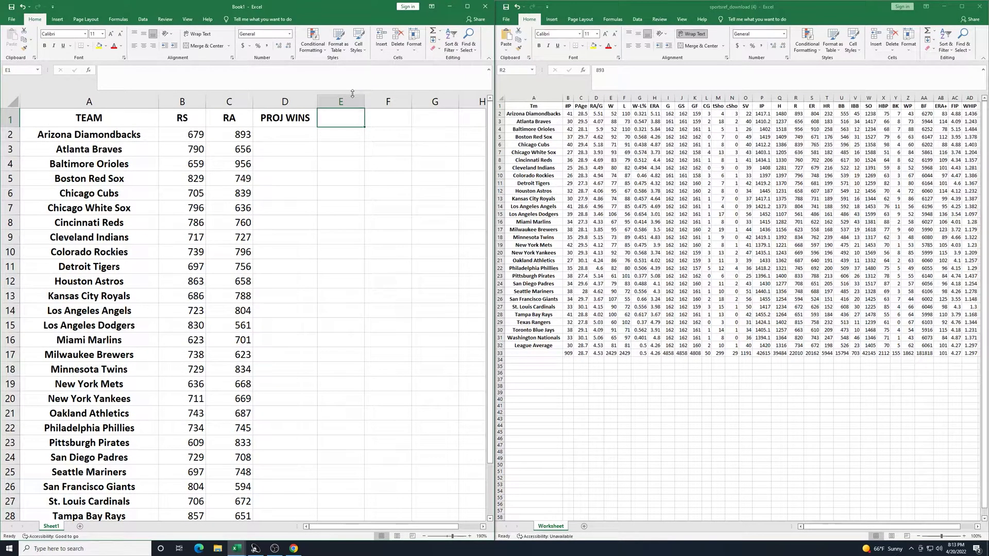
# Copy the PROJ WINS heading into E1, change it to ACT WINS, and fit column E's width
pyautogui.click(287, 116)
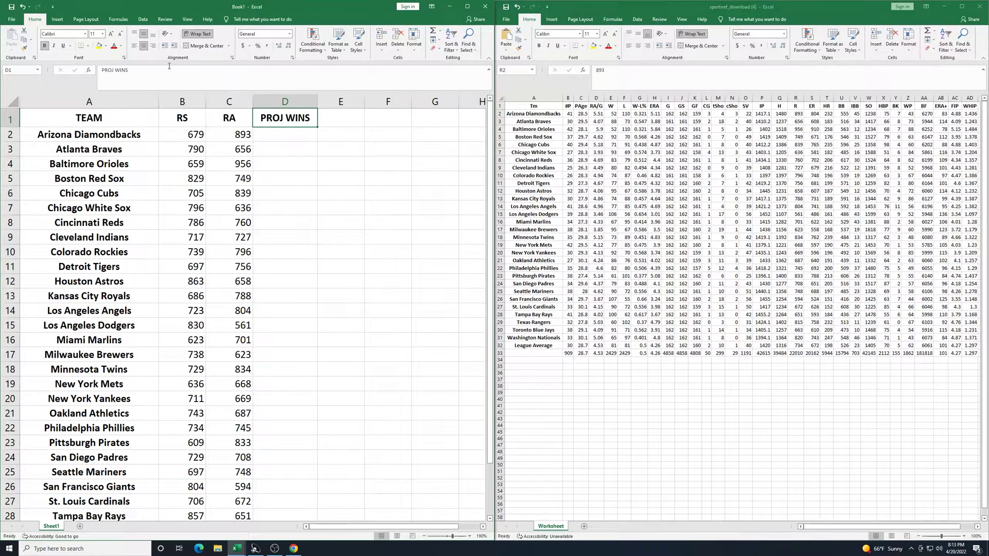
pyautogui.hotkey('ctrl', 'c')
pyautogui.moveTo(365, 106); pyautogui.dragTo(408, 105)
pyautogui.click(364, 116)
pyautogui.hotkey('ctrl', 'v')
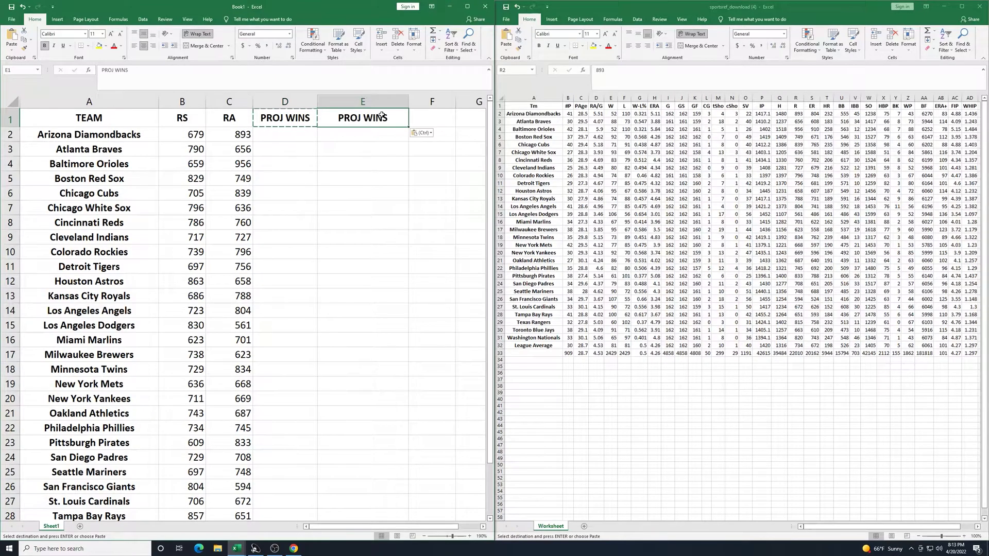
pyautogui.click(113, 71)
pyautogui.press('BackSpace')
pyautogui.press('BackSpace')
pyautogui.press('BackSpace')
pyautogui.press('BackSpace')
pyautogui.press('BackSpace')
pyautogui.write('ACT')
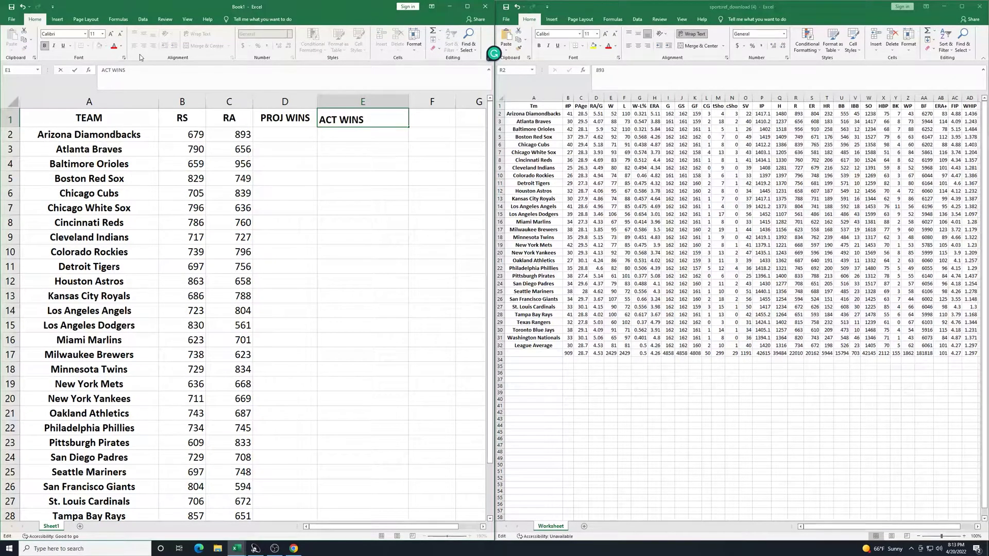
pyautogui.click(339, 197)
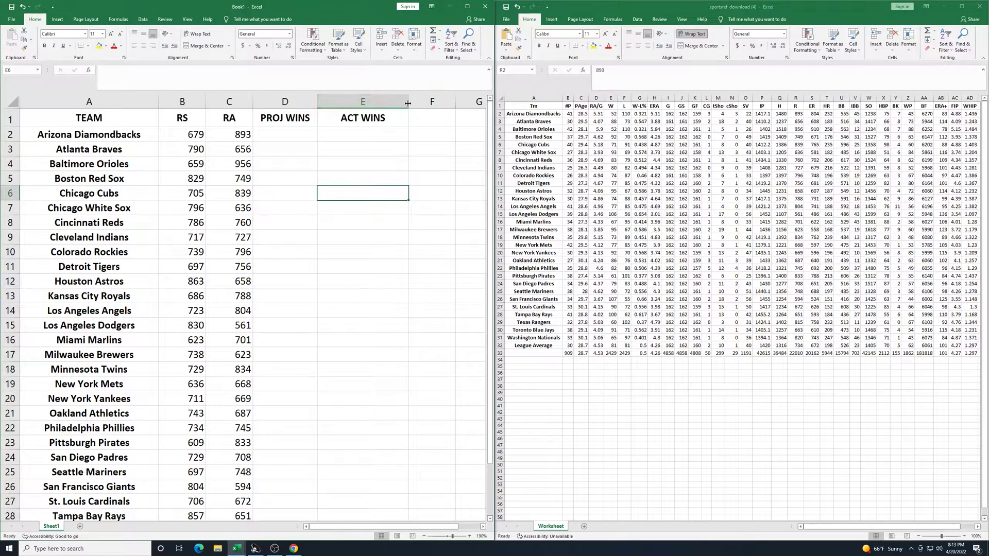
pyautogui.moveTo(409, 103); pyautogui.dragTo(388, 101)
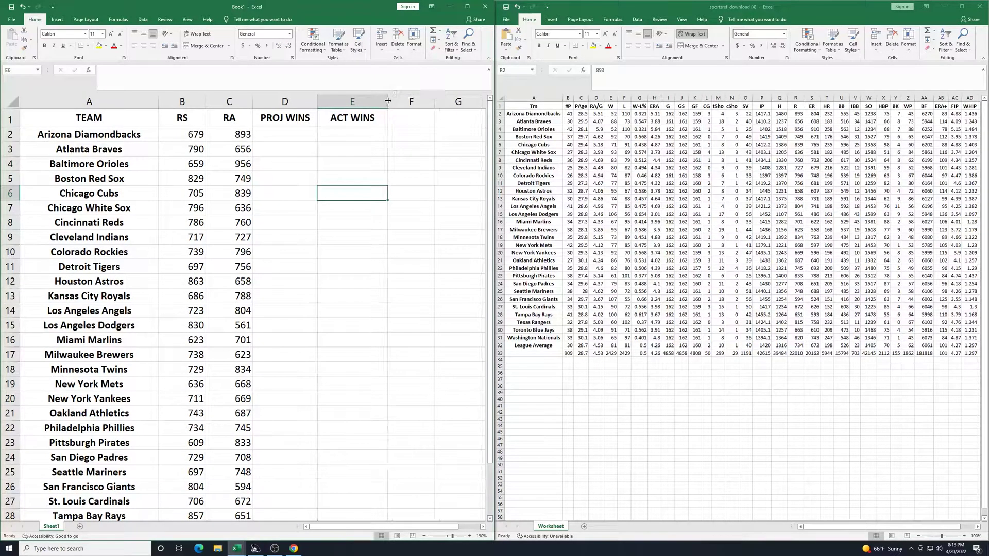
# Copy the ACT WINS heading formatting into F1 and title it DIFF
pyautogui.click(420, 116)
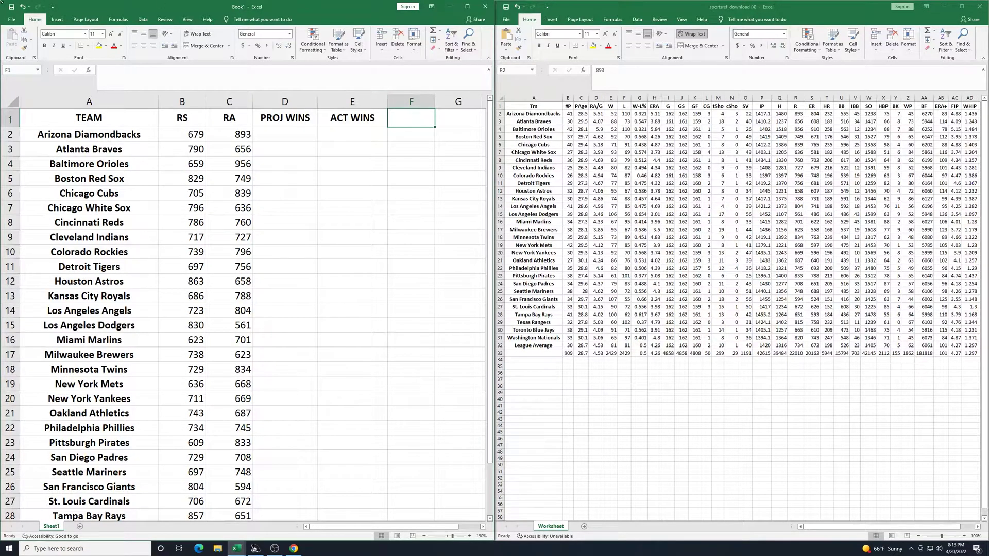
pyautogui.click(363, 124)
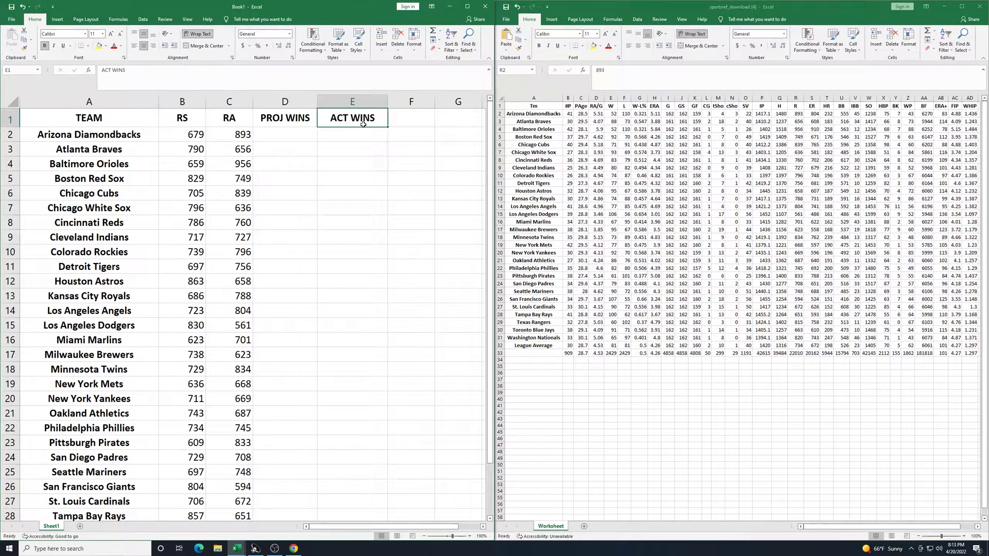
pyautogui.hotkey('ctrl', 'c')
pyautogui.click(419, 116)
pyautogui.hotkey('ctrl', 'v')
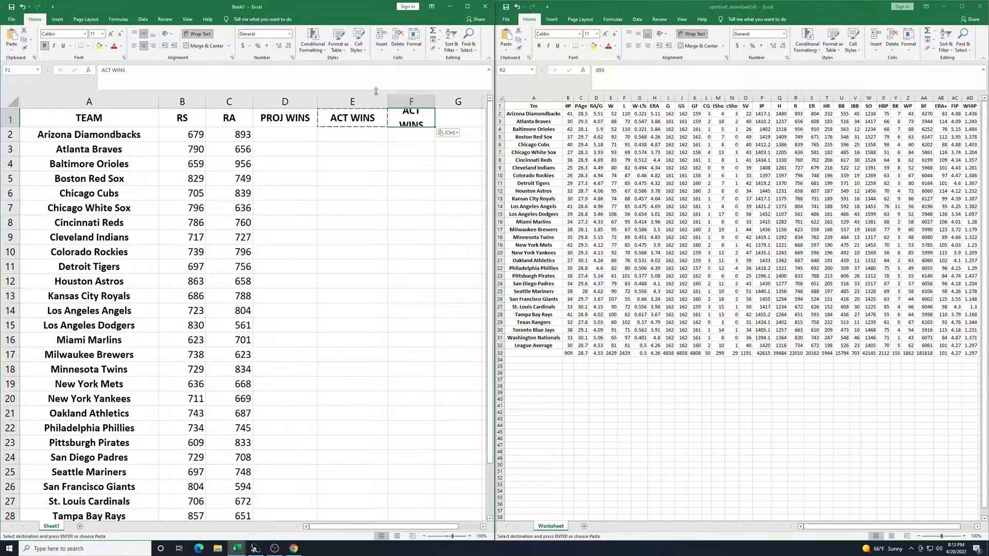
pyautogui.press('Escape')
pyautogui.write('D')
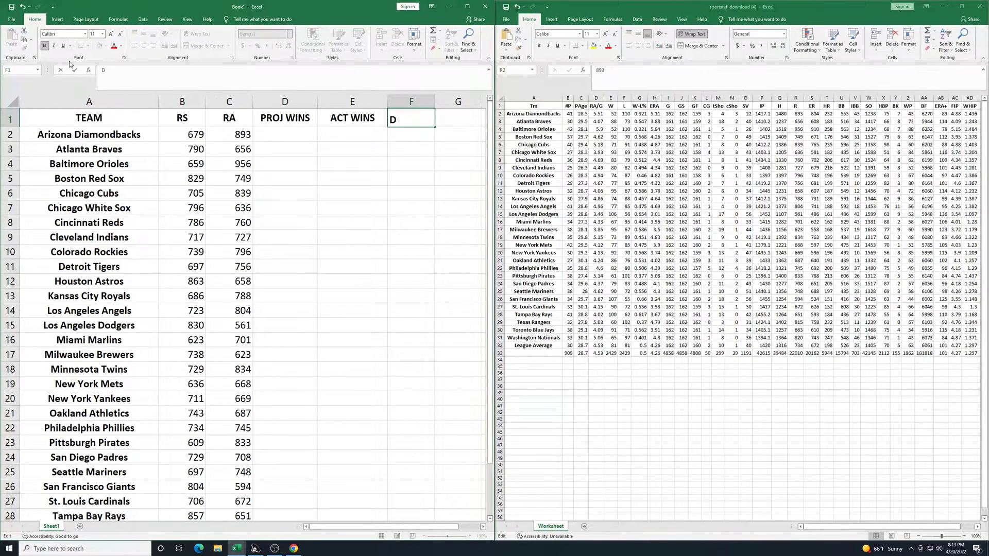
pyautogui.write('IFF')
pyautogui.press('Return')
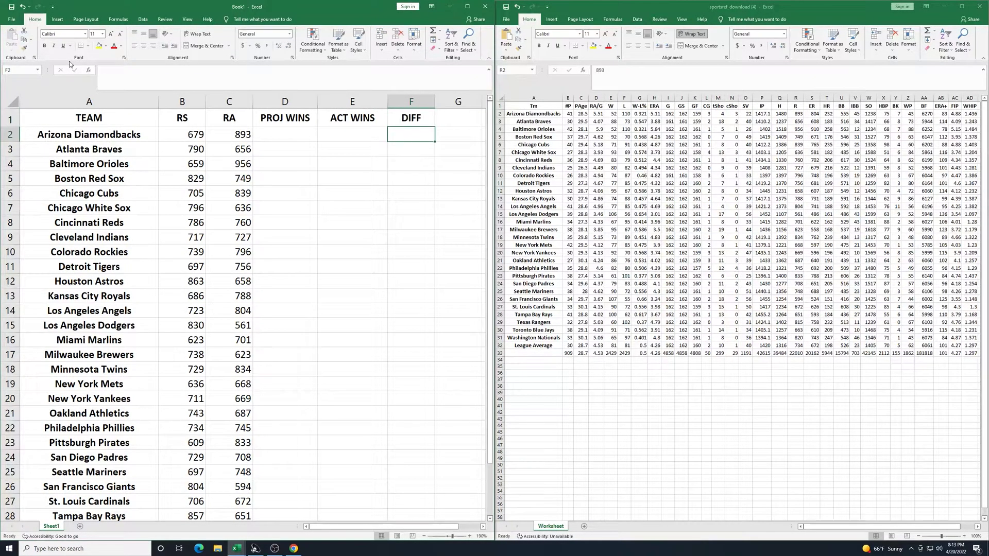
# Bring the sportsref_download (3) batting workbook to the front beside Book1
pyautogui.scroll(-3, 342, 266)
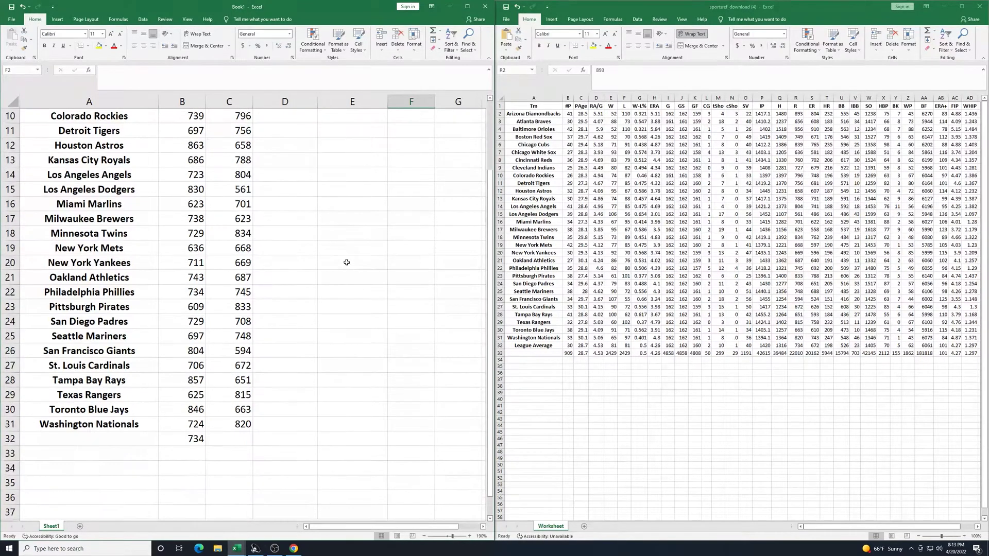
pyautogui.scroll(1, 350, 258)
pyautogui.scroll(-1, 350, 258)
pyautogui.scroll(3, 352, 255)
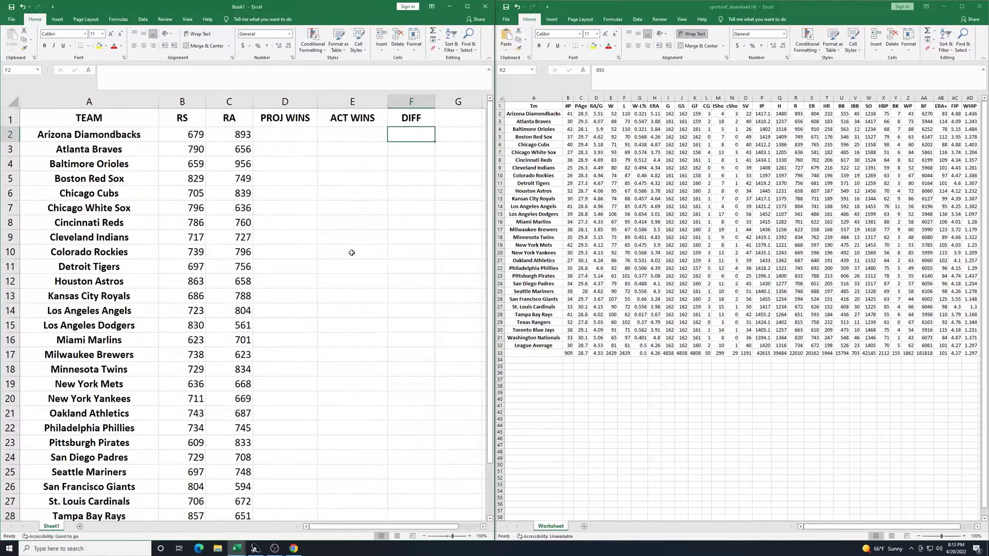
pyautogui.scroll(-2, 352, 255)
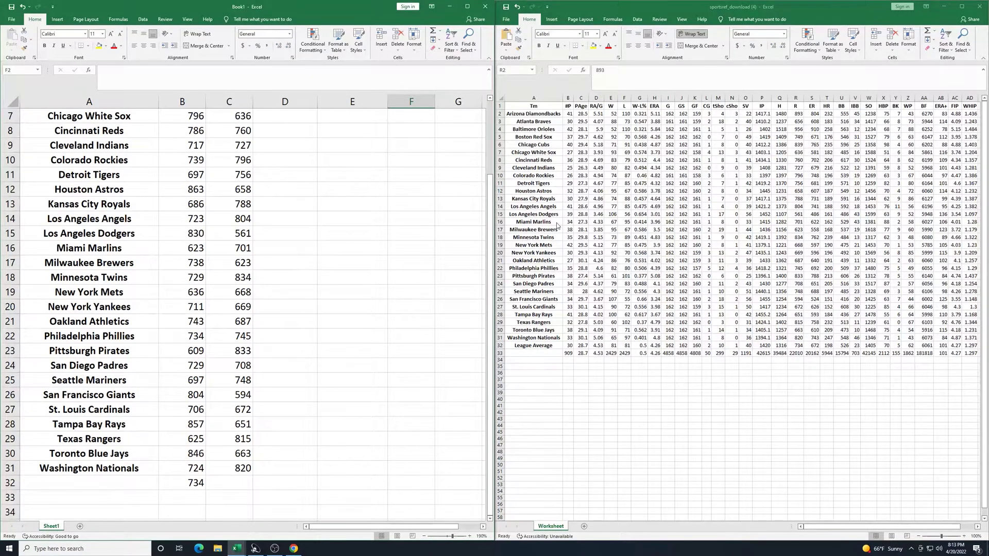
pyautogui.moveTo(236, 548)
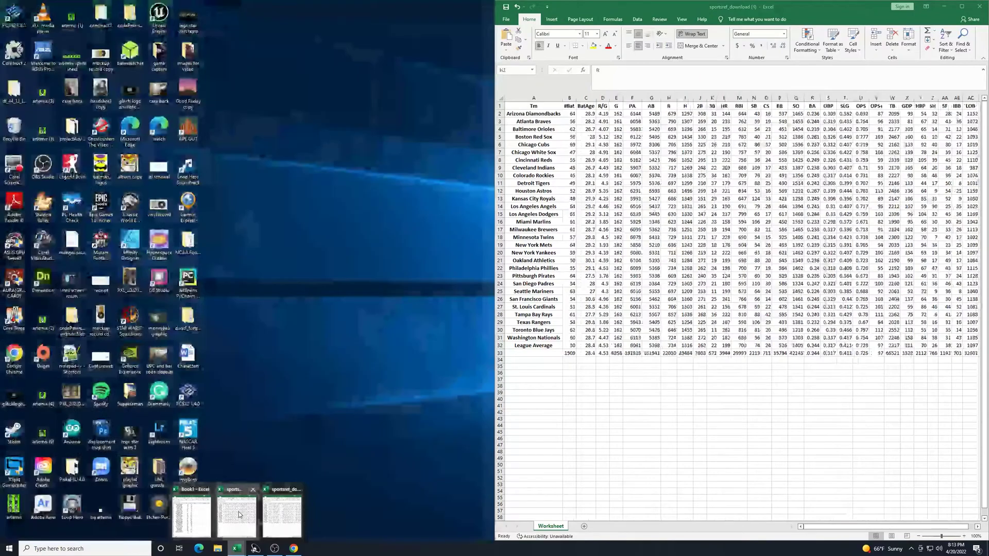
pyautogui.click(239, 511)
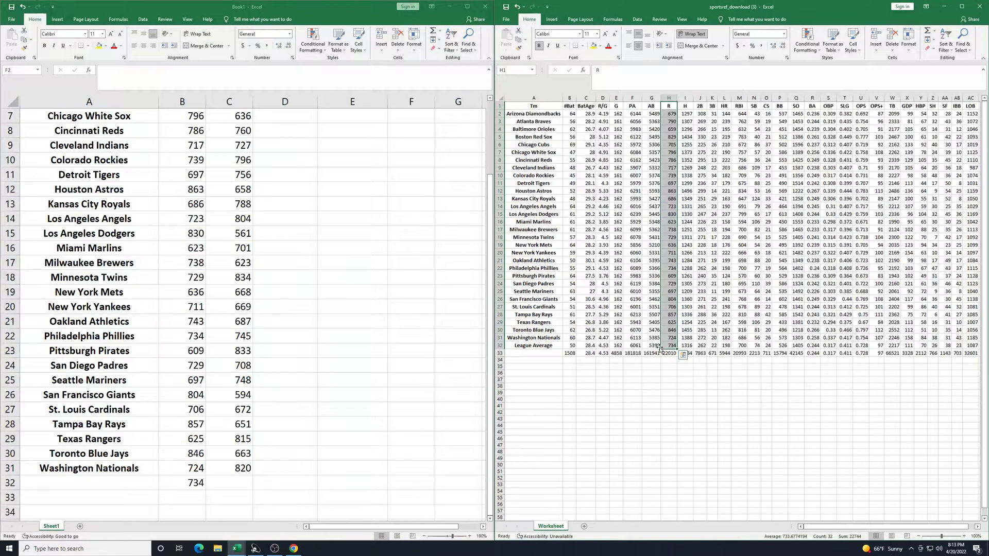
# Delete the stray 734 from Book1 cell B32
pyautogui.click(283, 506)
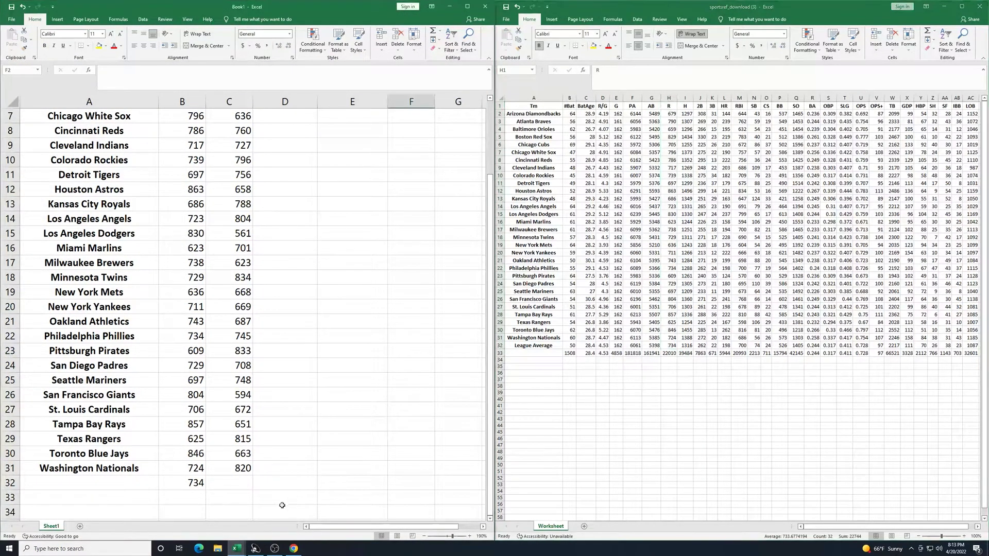
pyautogui.click(197, 484)
pyautogui.press('Delete')
pyautogui.press('Down')
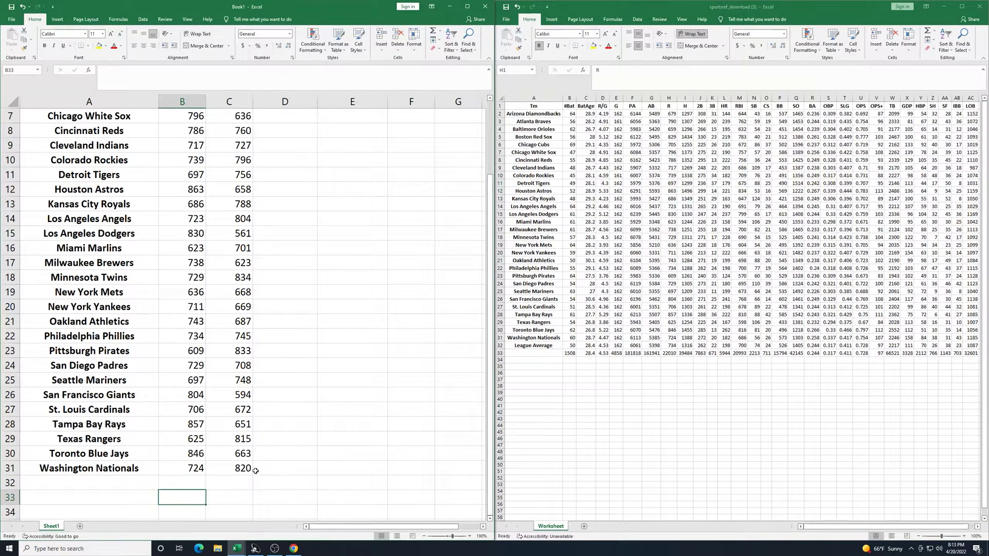
pyautogui.scroll(2, 322, 361)
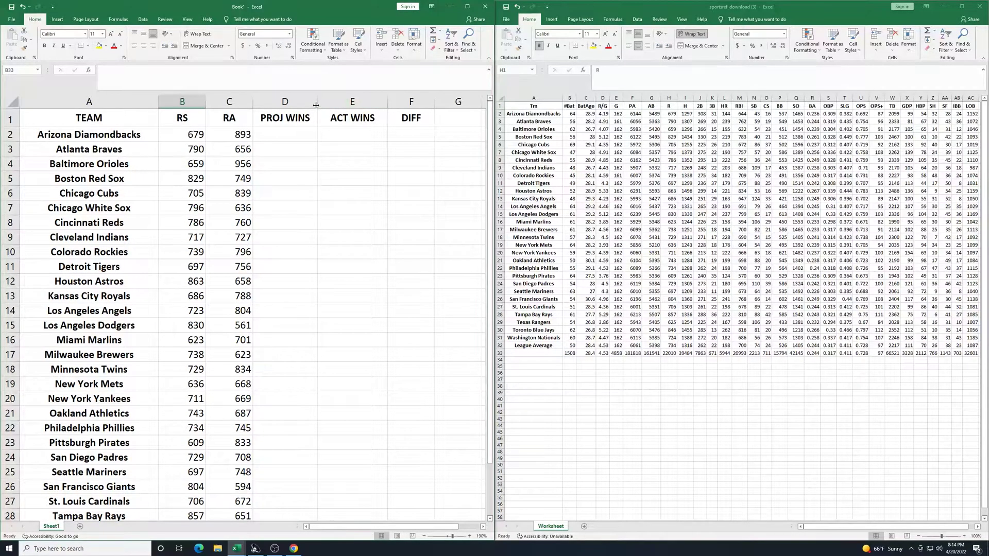
# Widen column D and enter =B2^2/(B2^2+C2^2) in D2, giving 0.366344588 for Arizona
pyautogui.moveTo(315, 105); pyautogui.dragTo(378, 98)
pyautogui.click(310, 133)
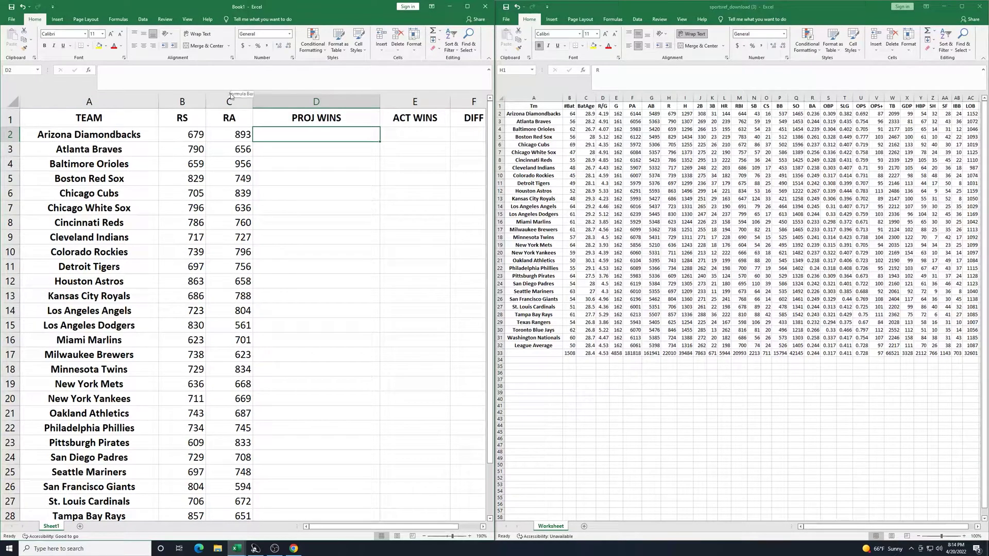
pyautogui.write('=')
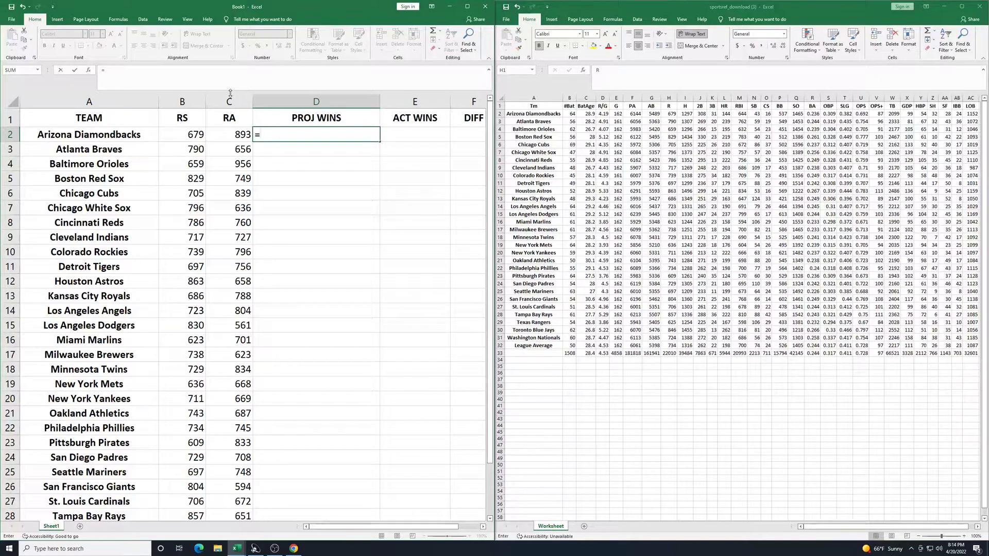
pyautogui.write('B2^2')
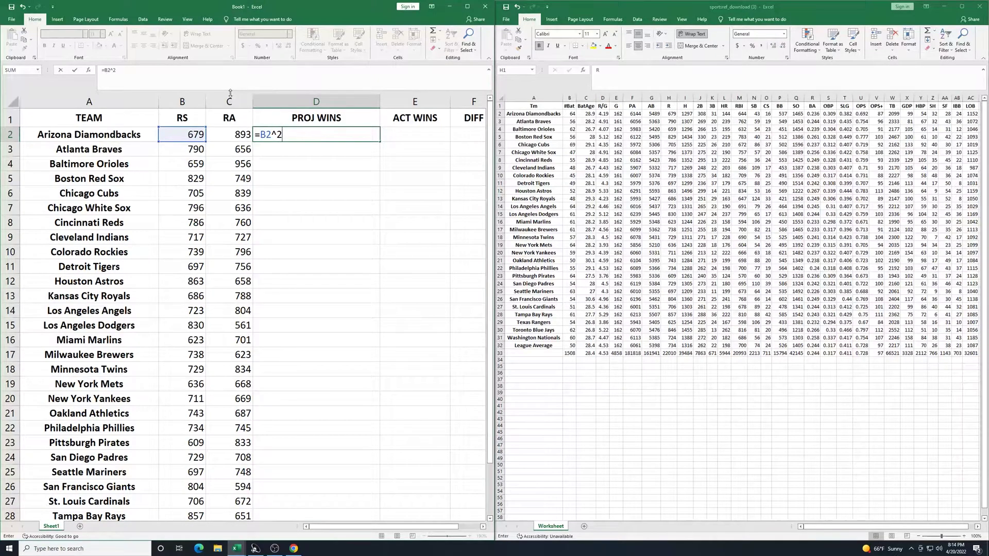
pyautogui.write('/')
pyautogui.write('()')
pyautogui.click(121, 69)
pyautogui.write('B')
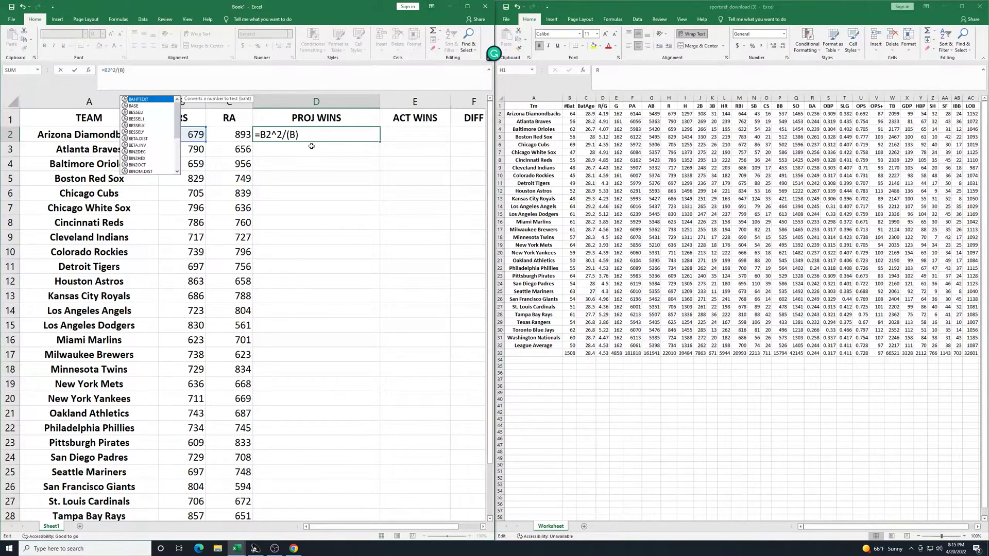
pyautogui.write('2^2')
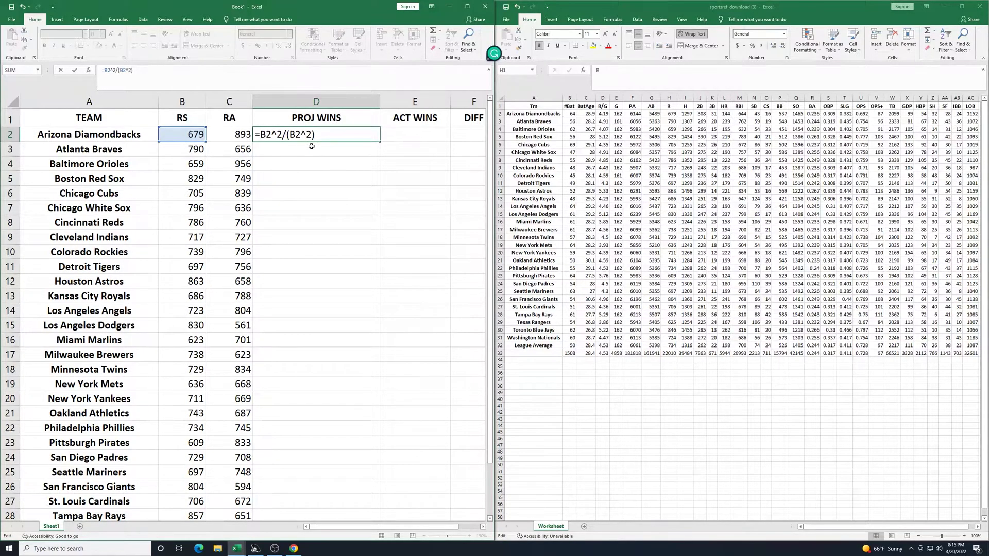
pyautogui.write('+C2')
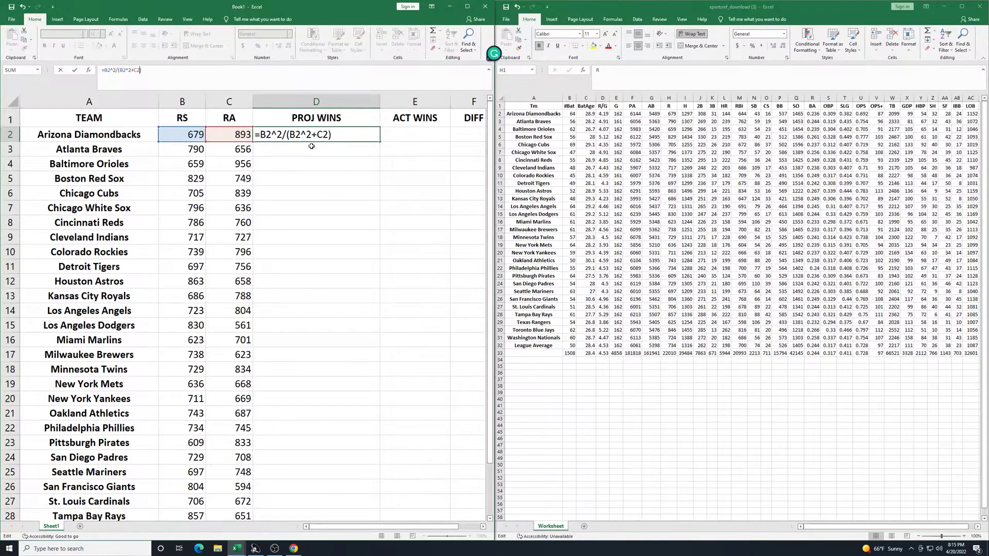
pyautogui.write('^2')
pyautogui.press('Return')
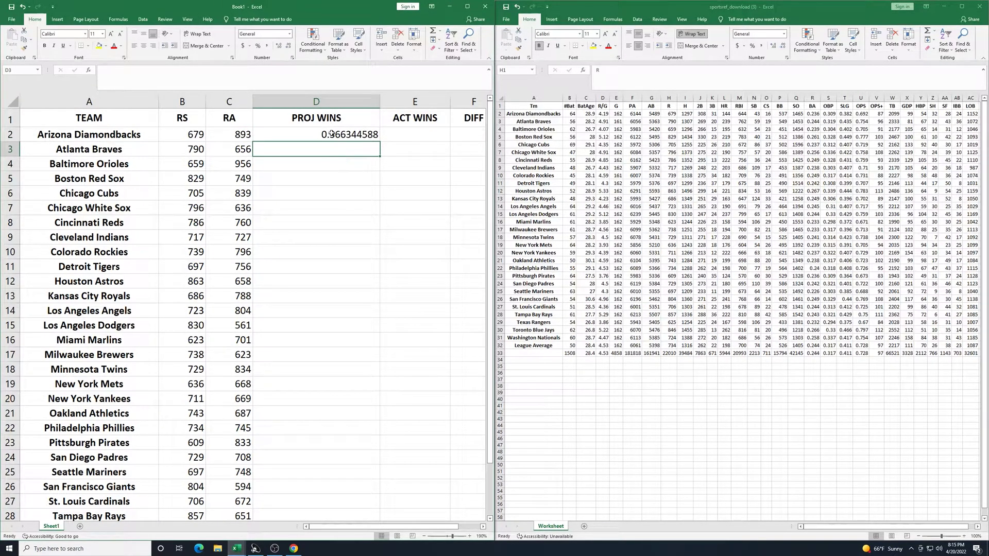
# Append *162 to the D2 formula to scale projected wins to a 162-game season
pyautogui.click(289, 133)
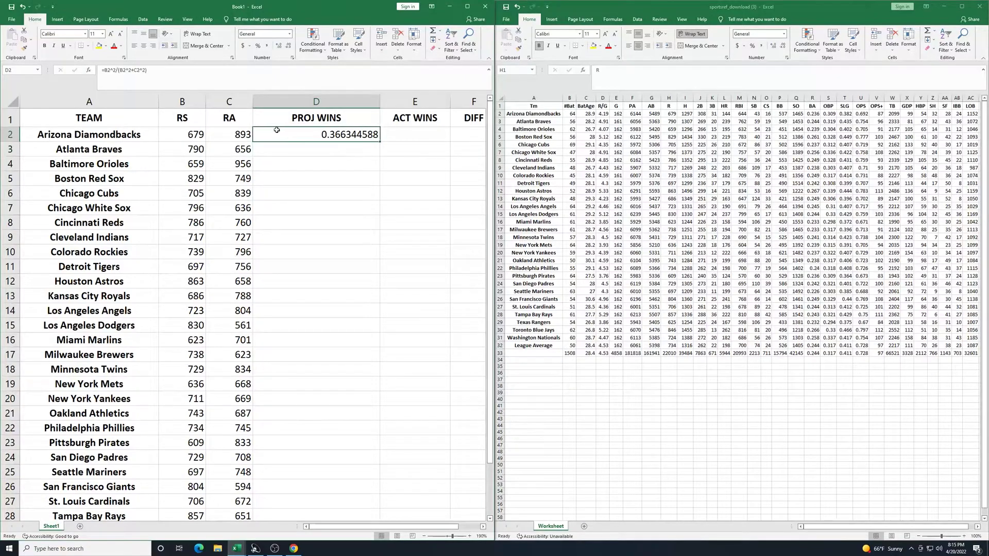
pyautogui.click(167, 73)
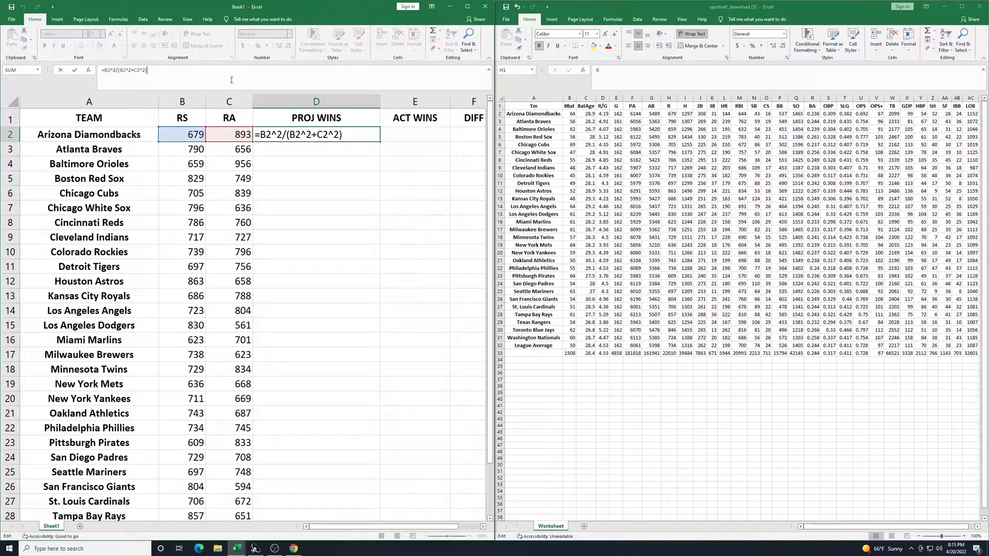
pyautogui.write('*162')
pyautogui.press('Return')
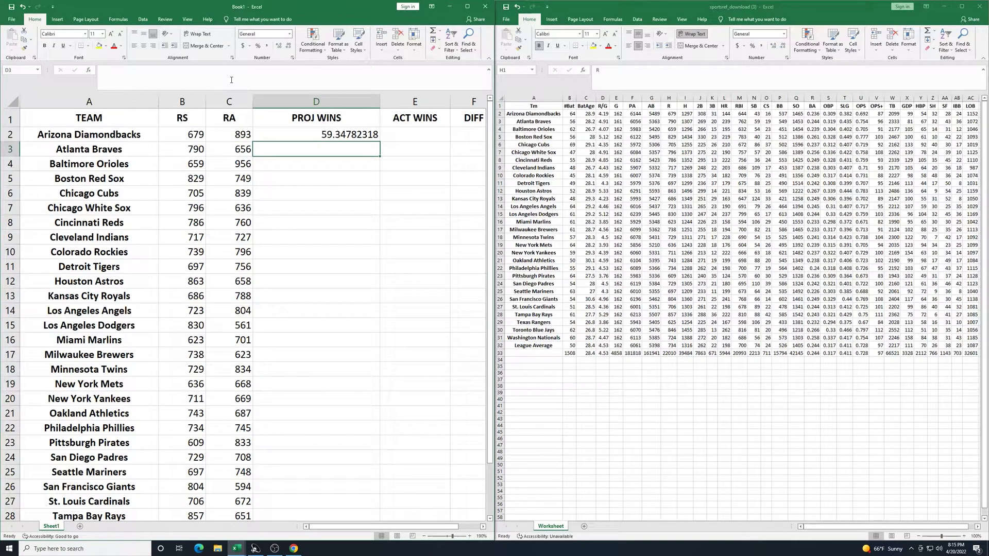
# Fill the projected-wins formula down to D31 for all 30 teams and narrow the PROJ WINS column
pyautogui.click(317, 135)
pyautogui.moveTo(379, 143); pyautogui.dragTo(351, 502)
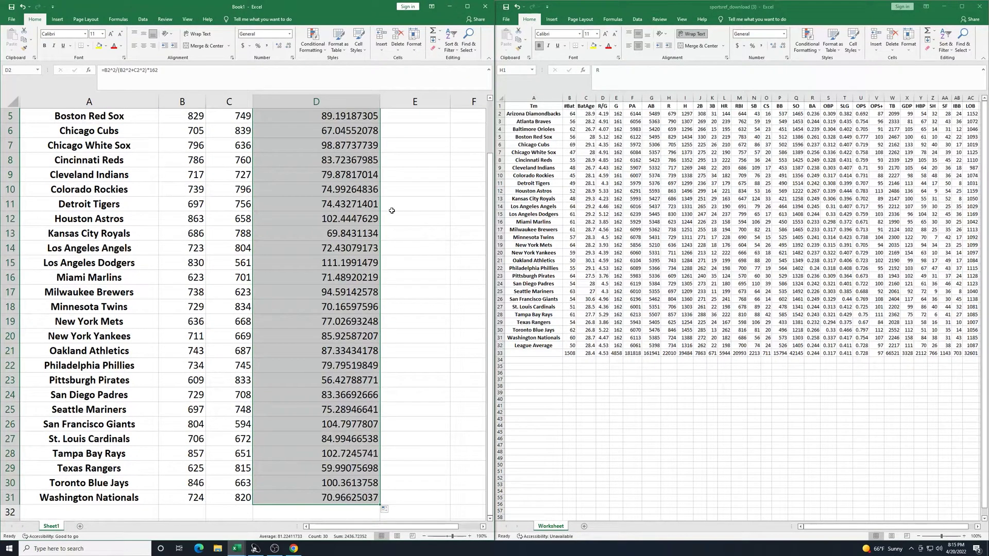
pyautogui.scroll(2, 392, 206)
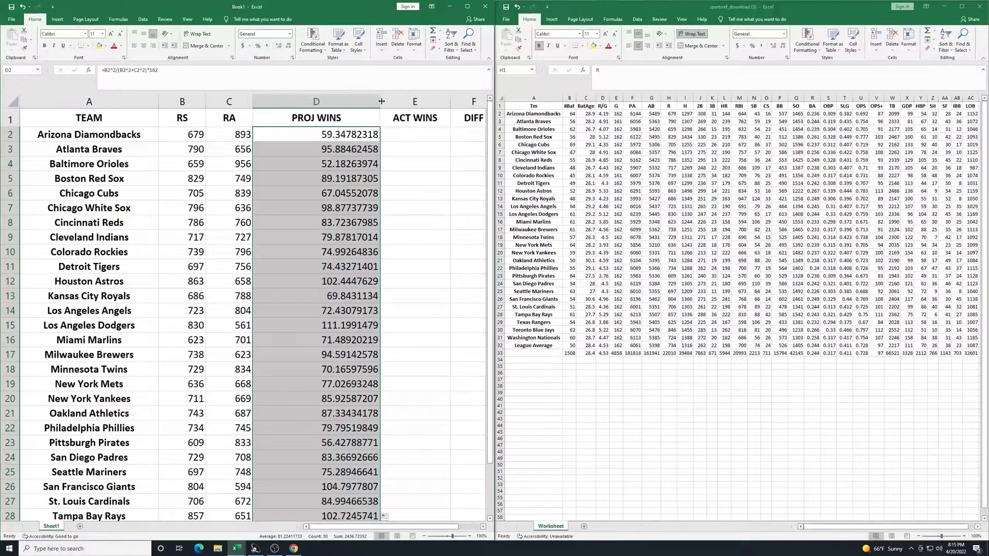
pyautogui.moveTo(380, 102); pyautogui.dragTo(320, 105)
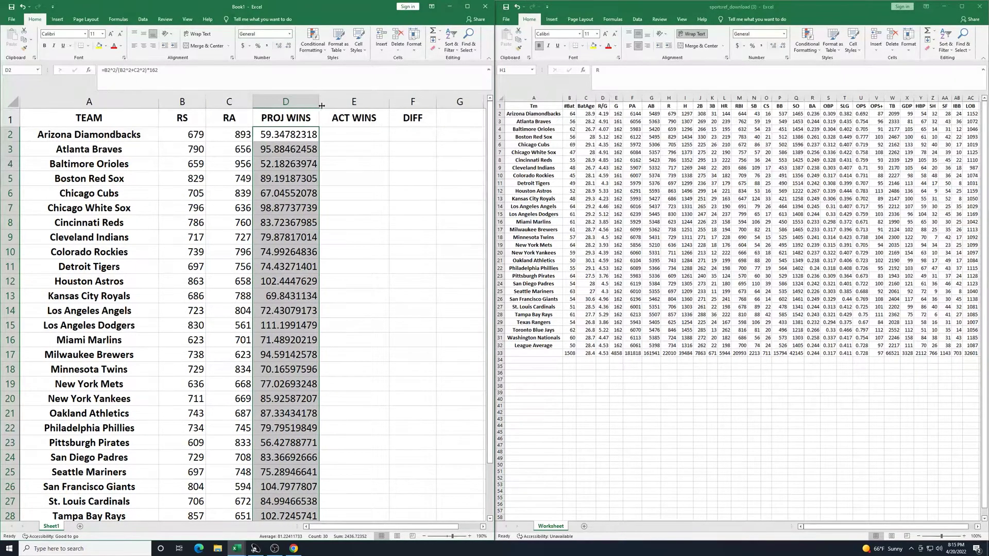
# Reduce D2:D31 to zero decimal places so PROJ WINS shows whole numbers like 59 and 96
pyautogui.click(363, 194)
pyautogui.moveTo(301, 135); pyautogui.dragTo(299, 506)
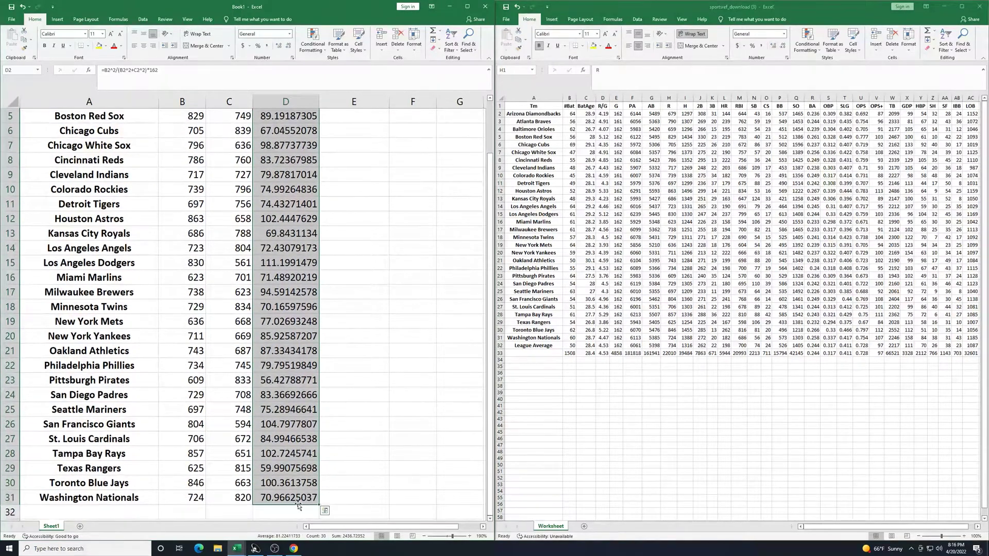
pyautogui.click(288, 48)
pyautogui.click(289, 48)
pyautogui.click(288, 49)
pyautogui.click(288, 49)
pyautogui.click(289, 48)
pyautogui.click(288, 49)
pyautogui.click(289, 48)
pyautogui.click(288, 48)
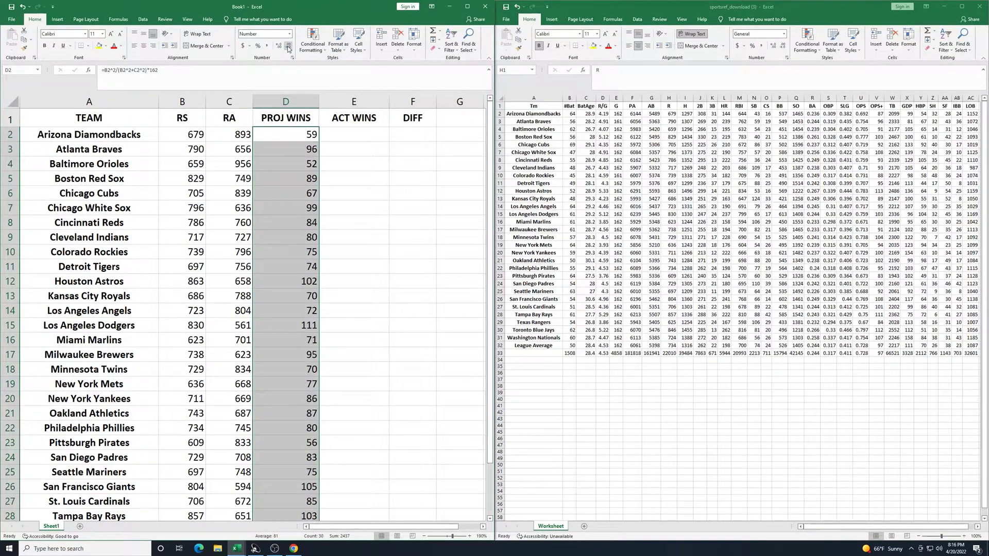
pyautogui.click(353, 137)
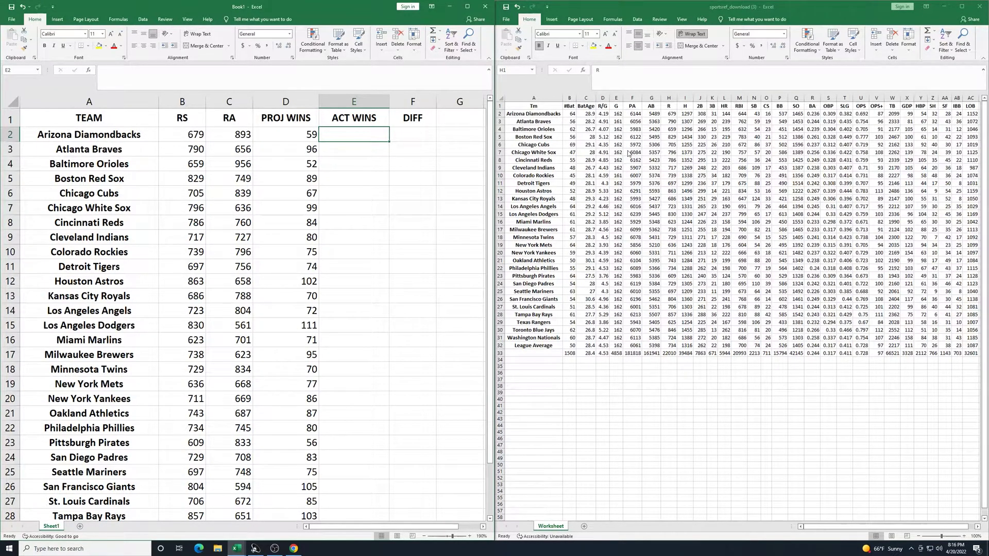
# Copy the W win totals from sportsref_download (4) into ACT WINS starting at E2
pyautogui.moveTo(236, 548)
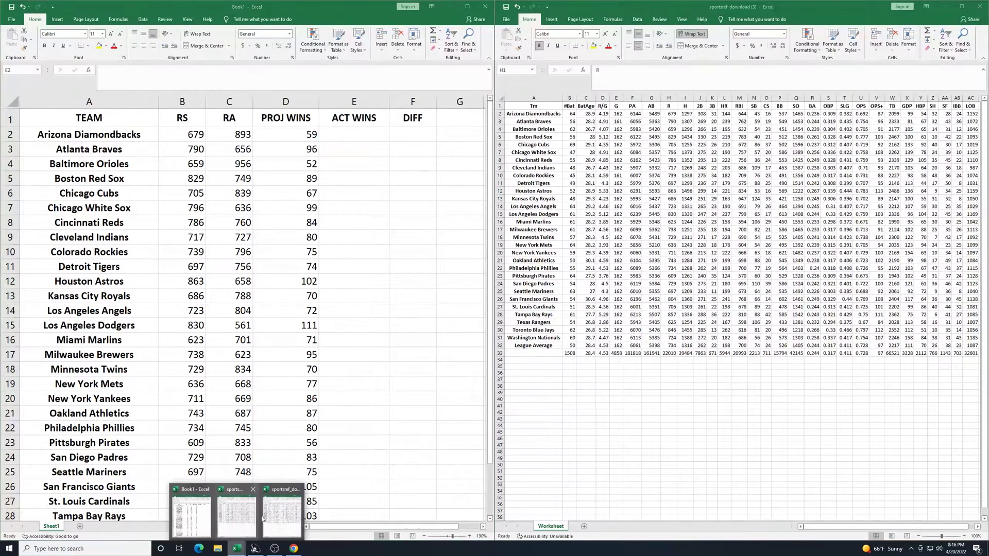
pyautogui.moveTo(285, 512)
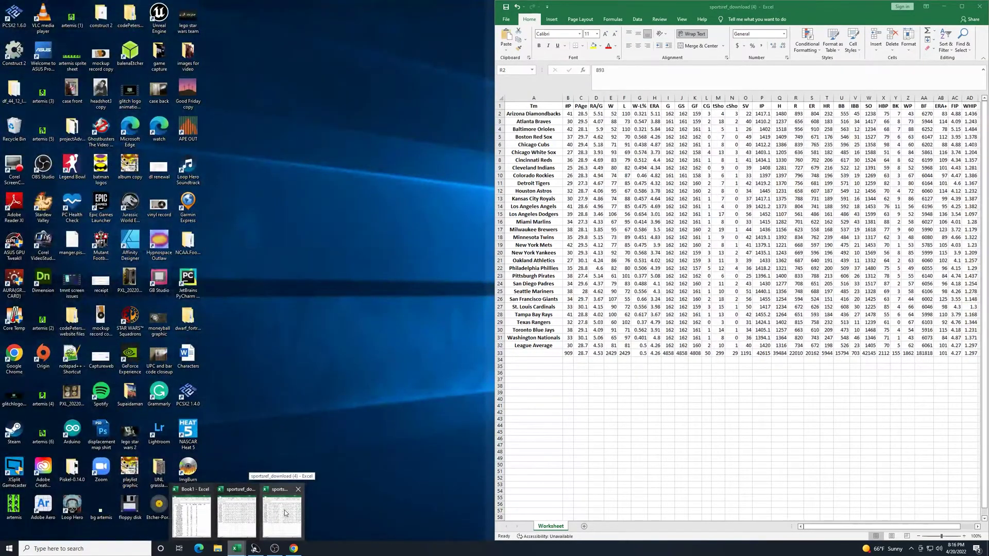
pyautogui.click(285, 513)
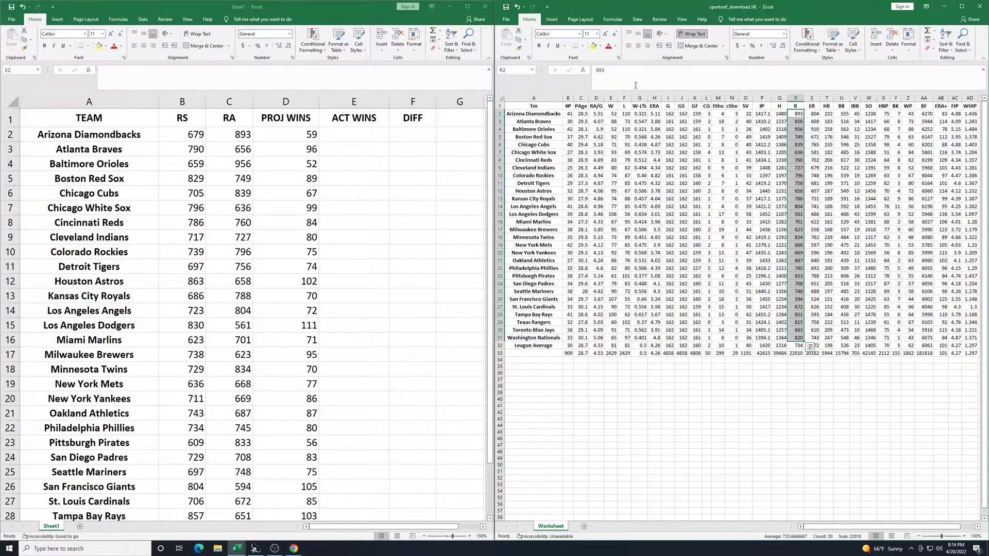
pyautogui.click(613, 120)
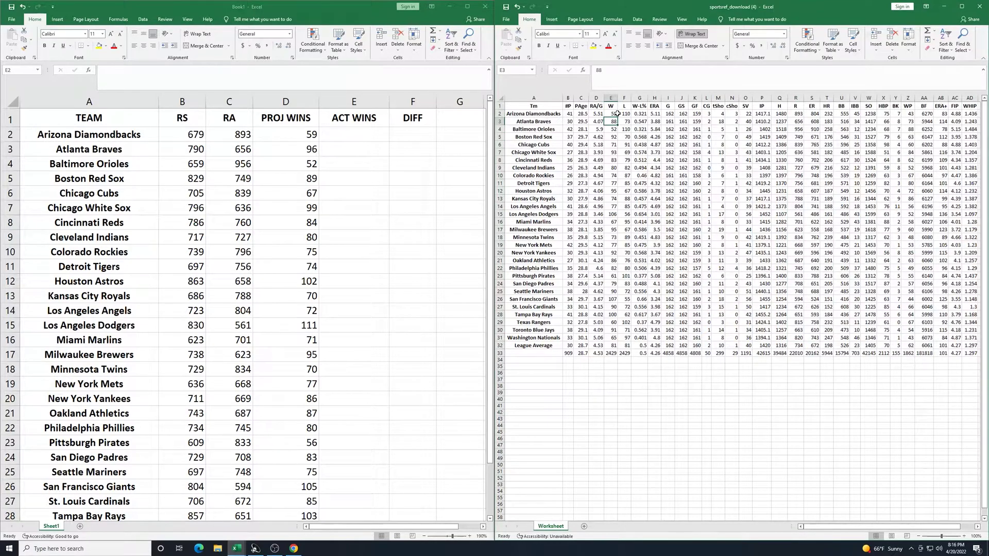
pyautogui.moveTo(612, 114); pyautogui.dragTo(613, 340)
pyautogui.hotkey('ctrl', 'c')
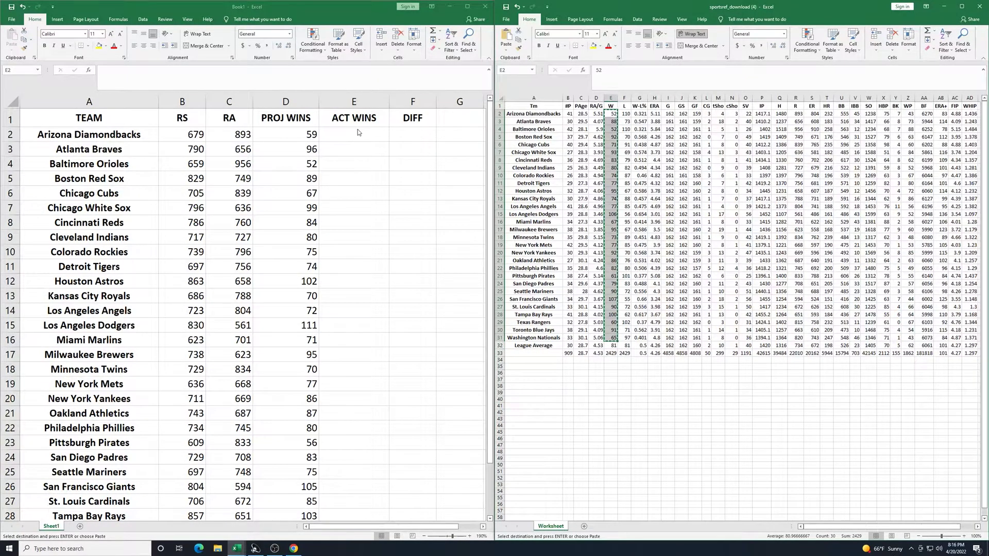
pyautogui.click(354, 134)
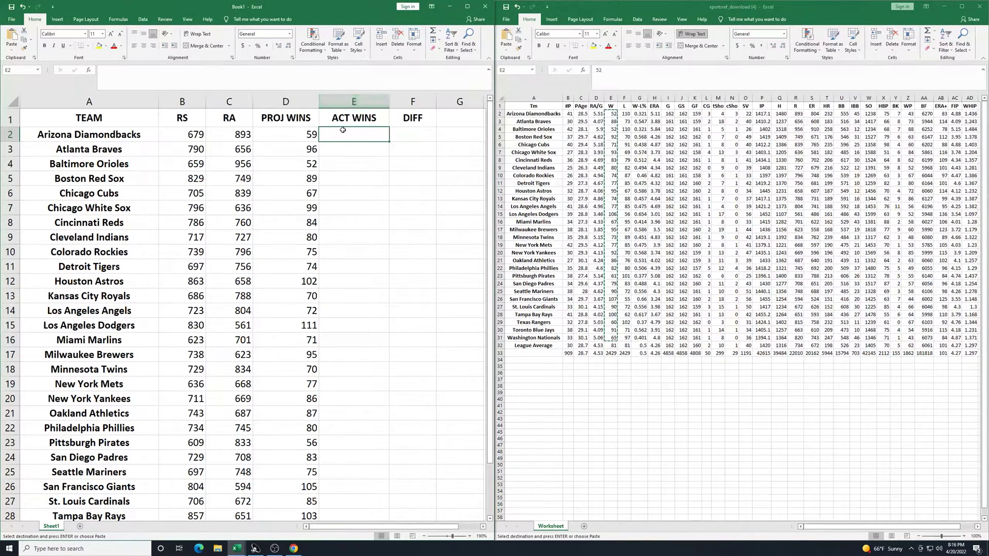
pyautogui.press('Return')
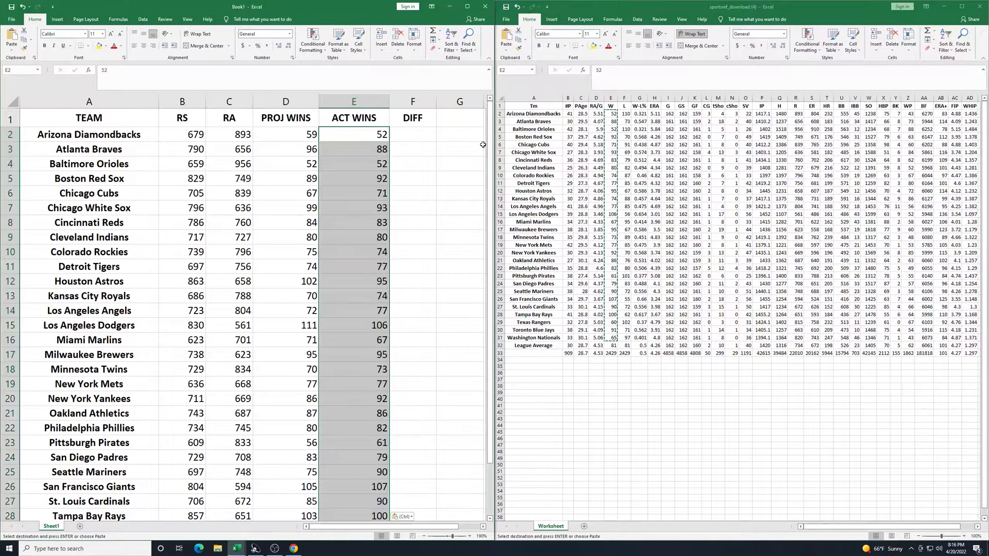
pyautogui.scroll(-3, 448, 199)
pyautogui.click(449, 200)
pyautogui.scroll(3, 449, 200)
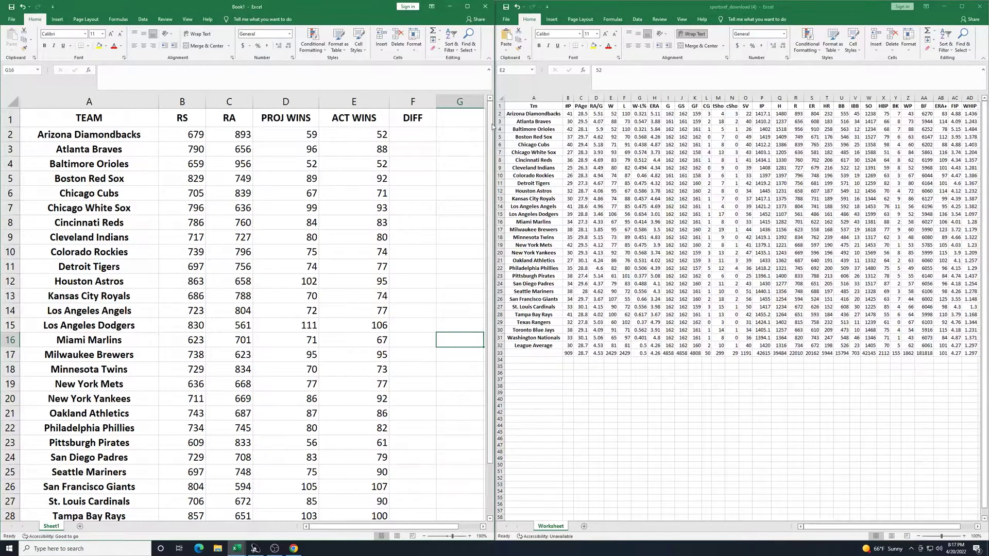
# Maximize the sheet and enter =ABS(D2-E2) in F2 for Arizona's win difference
pyautogui.click(468, 7)
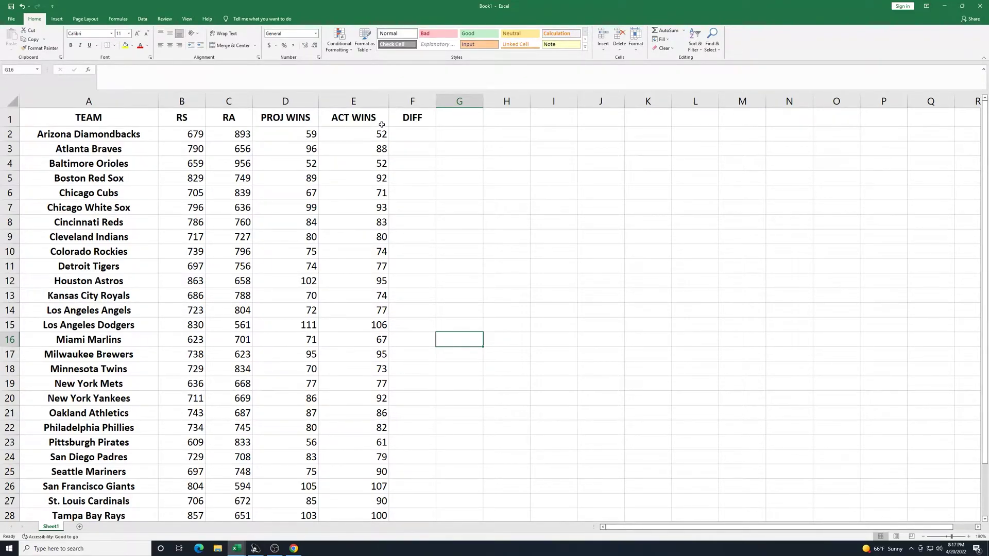
pyautogui.click(414, 130)
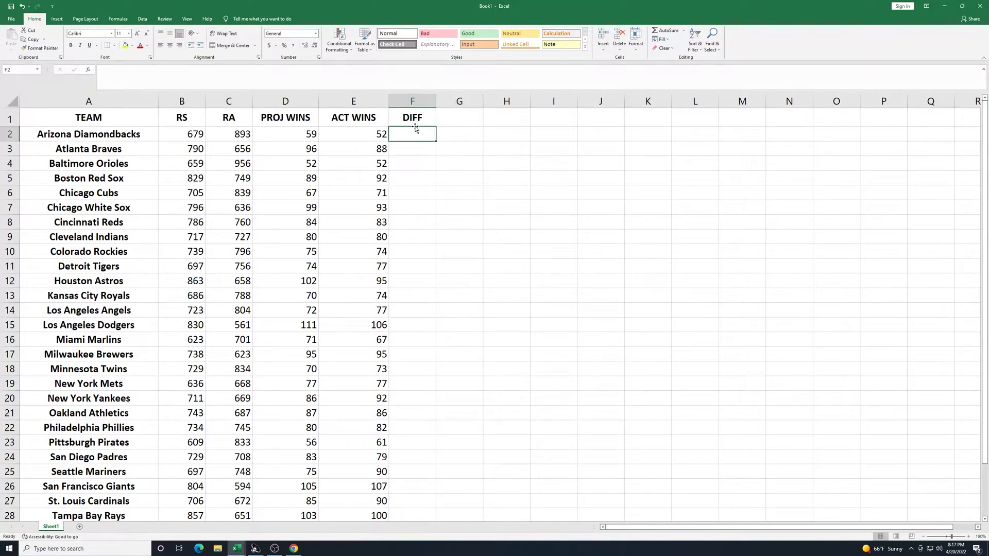
pyautogui.write('=A')
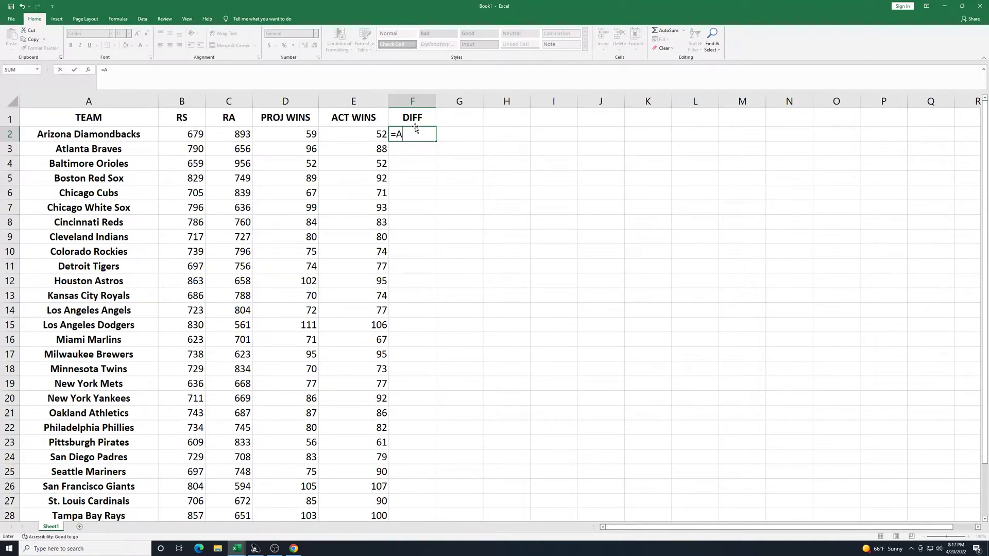
pyautogui.write('BS')
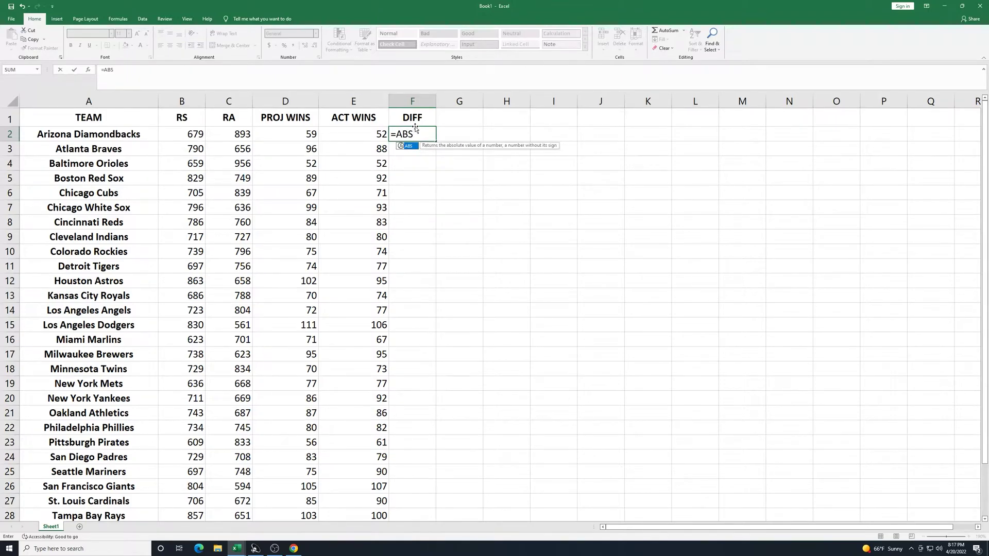
pyautogui.write('(D2-E2)')
pyautogui.press('Return')
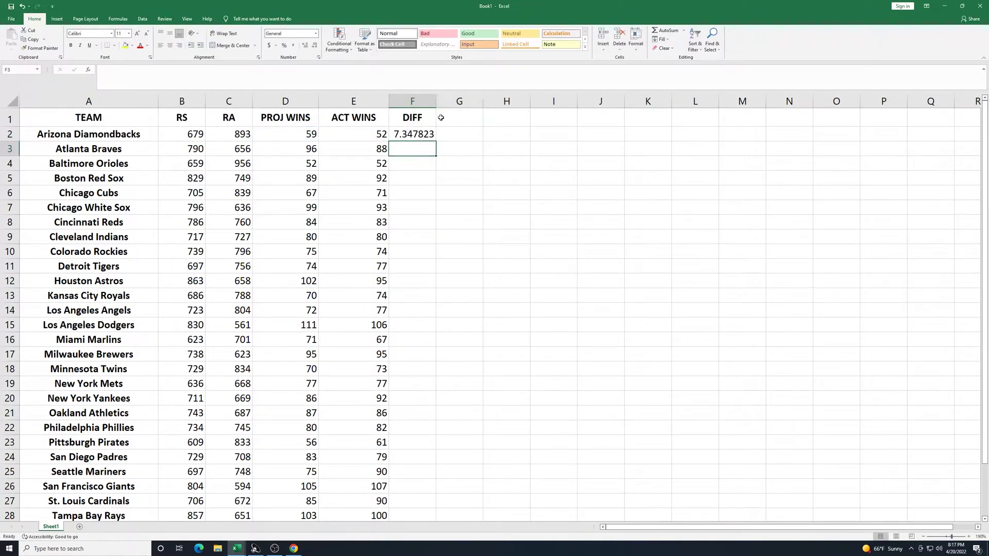
# Fill the F2 absolute-difference formula down through F31
pyautogui.click(417, 135)
pyautogui.moveTo(435, 141); pyautogui.dragTo(410, 498)
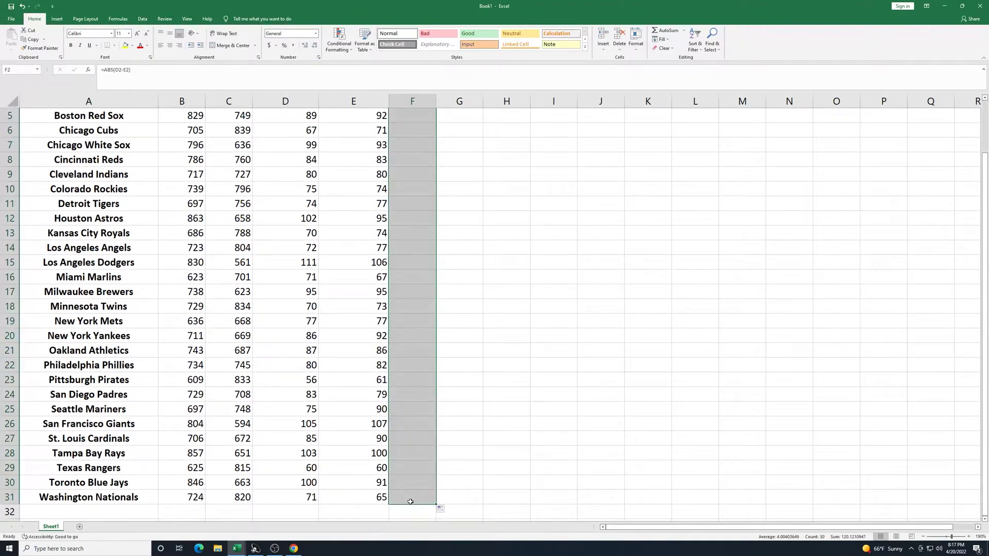
pyautogui.click(565, 210)
pyautogui.scroll(2, 494, 229)
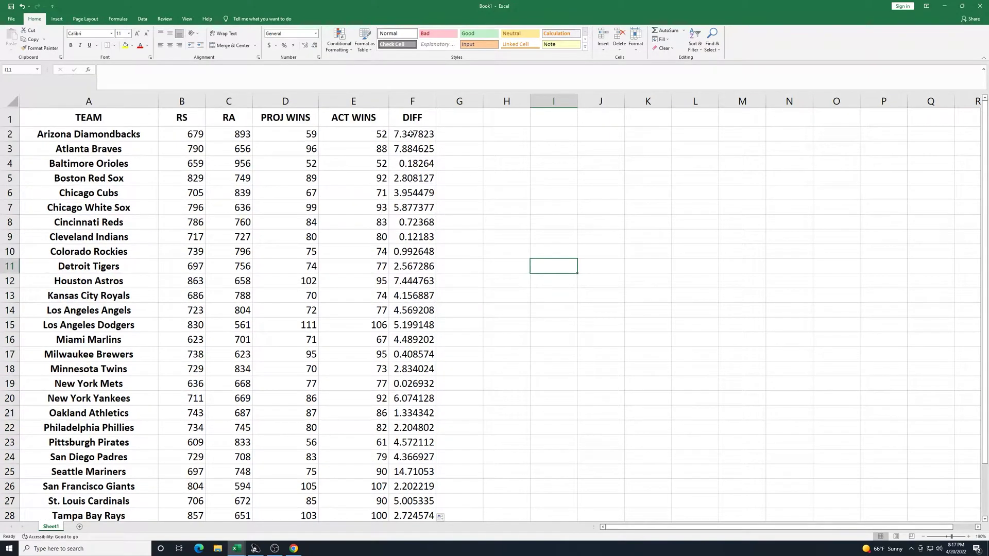
# Format F2:F31 as Number with no decimals, e.g. 7 for Arizona, 15 for Seattle
pyautogui.moveTo(418, 131); pyautogui.dragTo(415, 494)
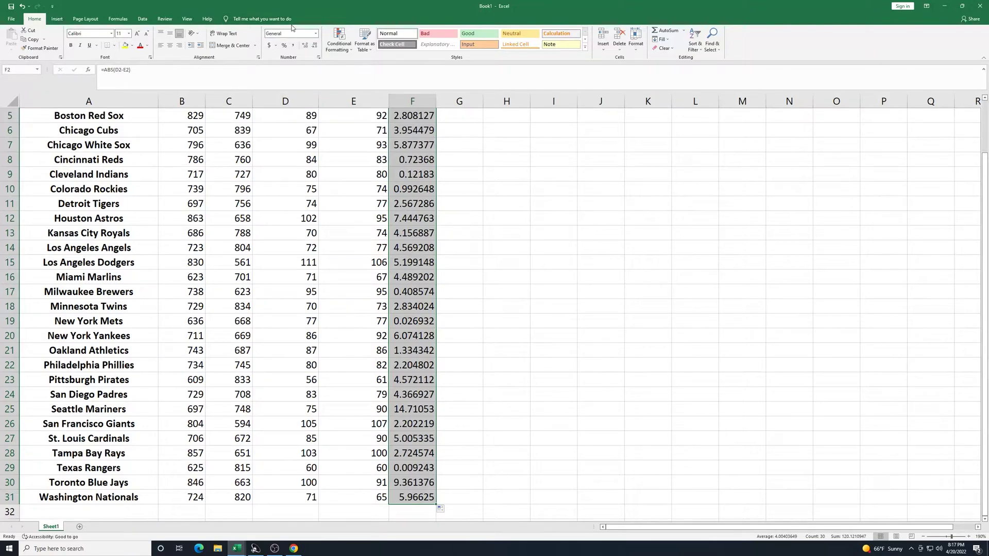
pyautogui.click(315, 45)
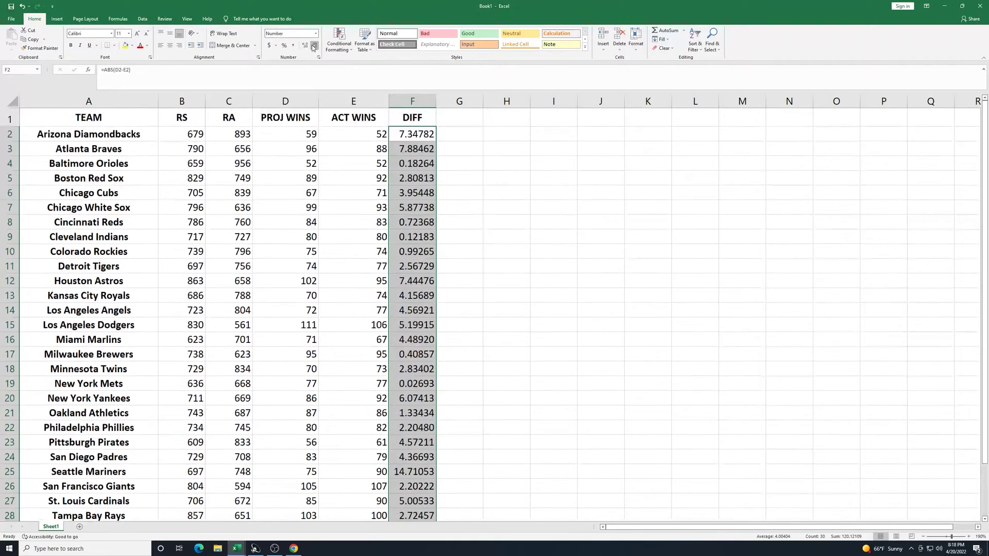
pyautogui.click(314, 46)
pyautogui.click(313, 47)
pyautogui.click(314, 46)
pyautogui.click(314, 47)
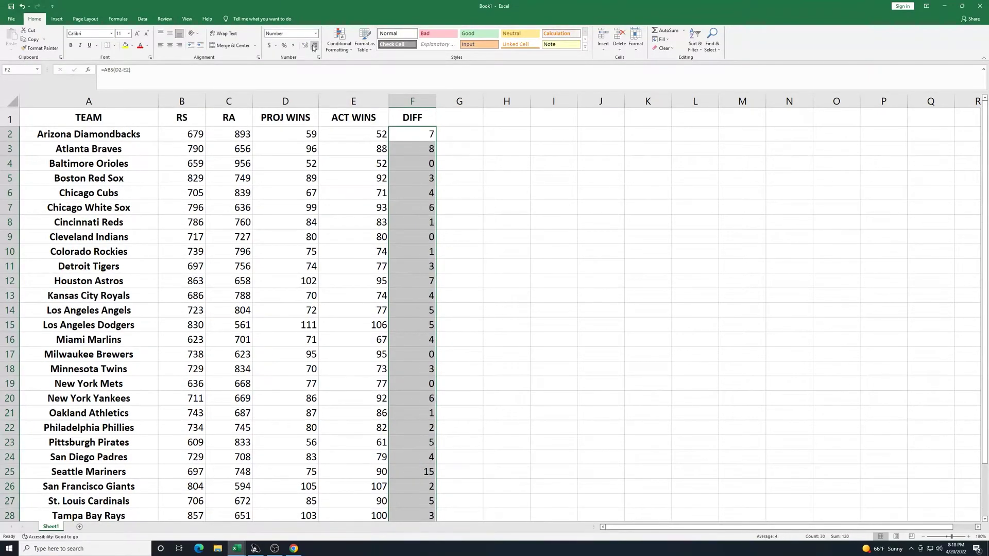
pyautogui.click(532, 202)
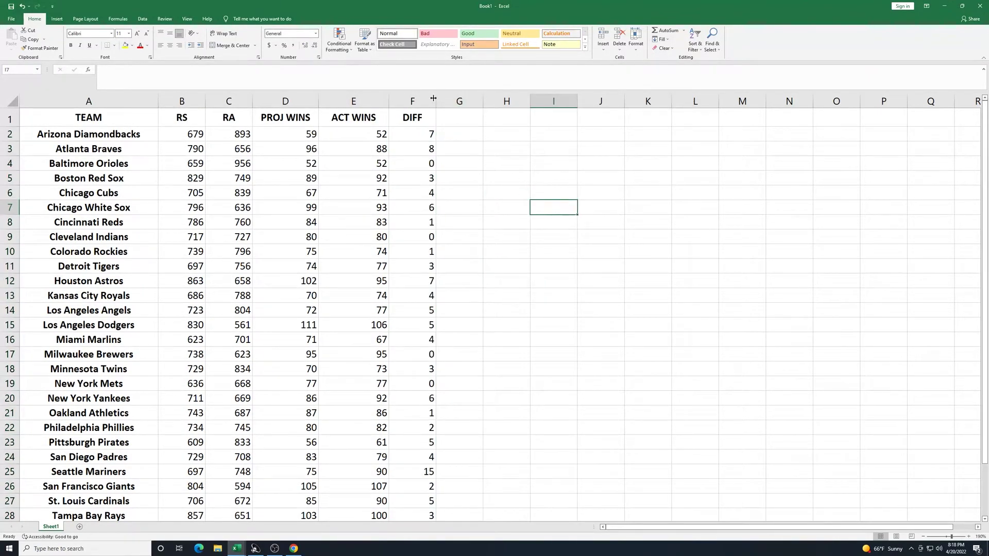
# Narrow column F to fit the whole-number DIFF values and review the table
pyautogui.moveTo(434, 99); pyautogui.dragTo(380, 107)
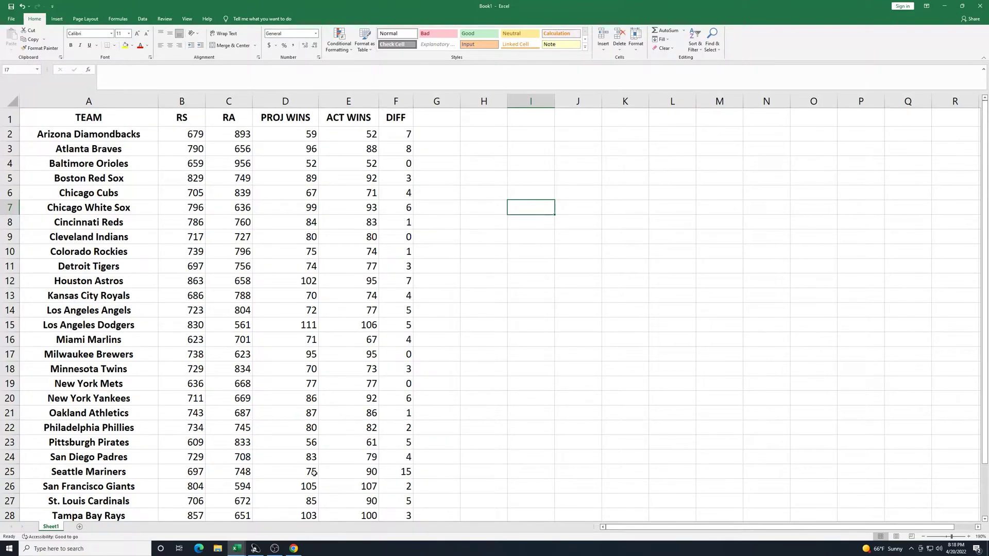
pyautogui.scroll(-1, 315, 472)
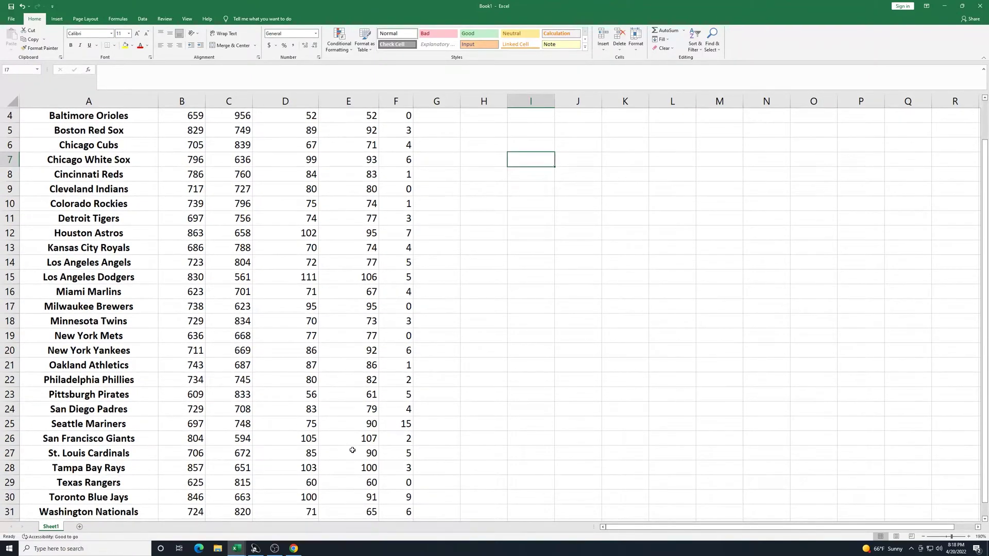
pyautogui.scroll(-2, 446, 364)
pyautogui.scroll(3, 446, 364)
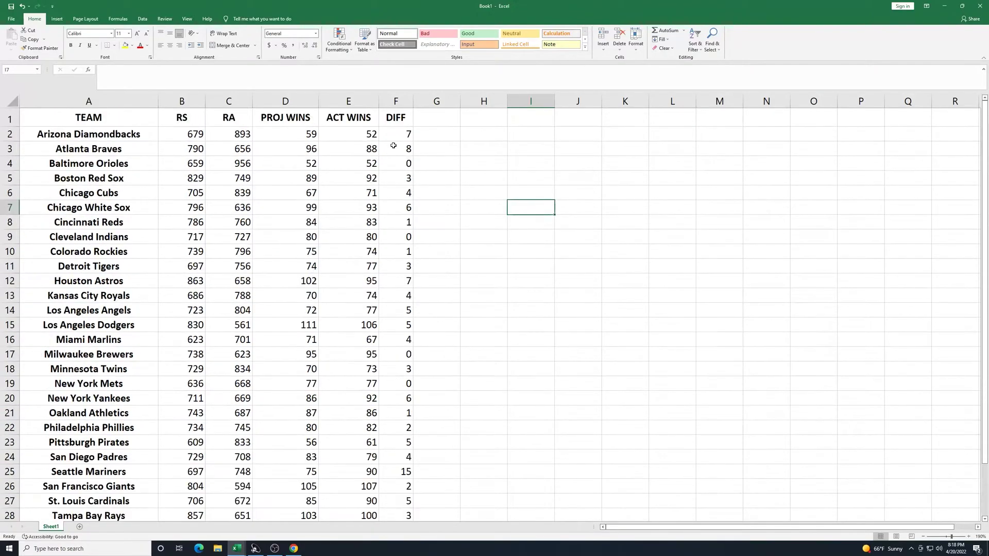
pyautogui.scroll(-3, 428, 223)
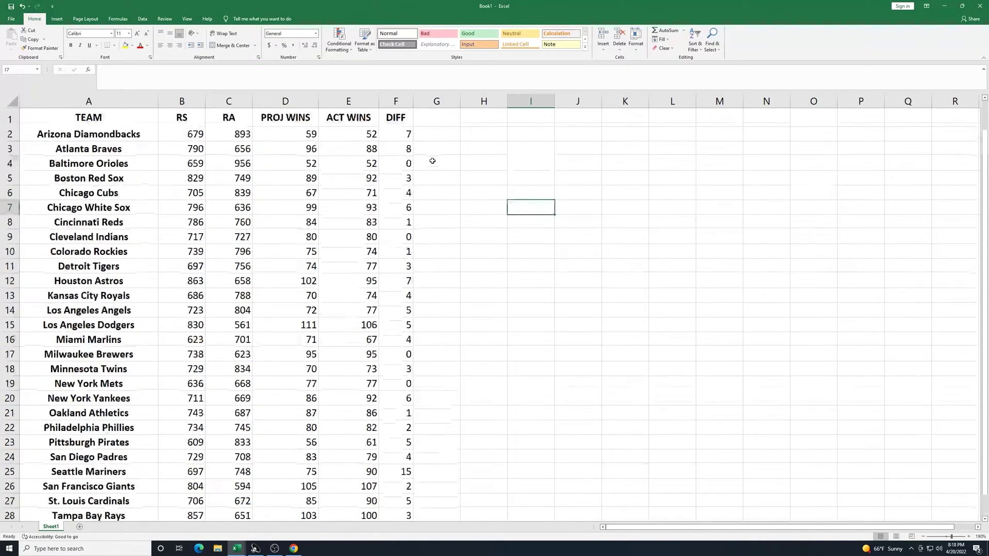
pyautogui.scroll(3, 430, 172)
pyautogui.scroll(-4, 461, 256)
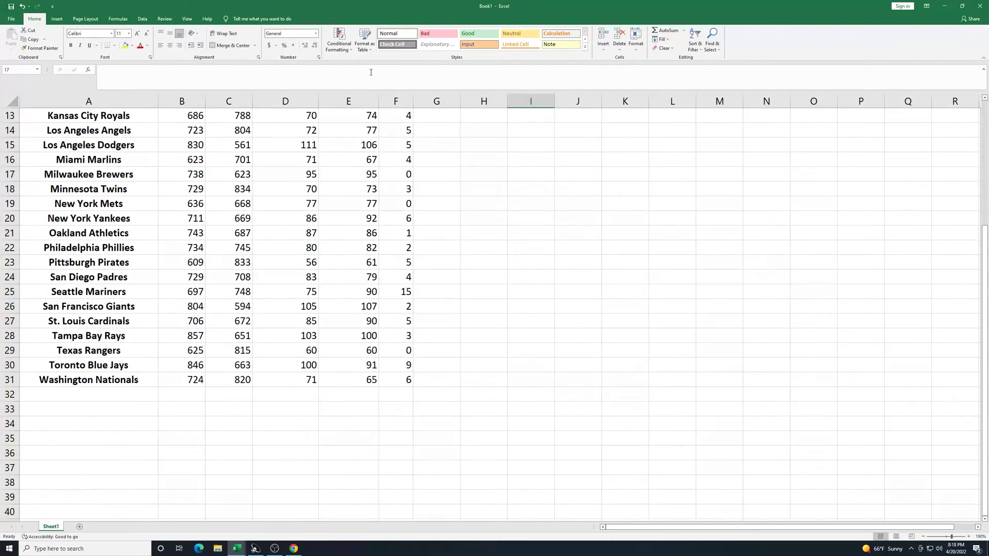
# Enter =AVERAGE(F2:F31) in F32, giving an average DIFF of 4
pyautogui.click(409, 394)
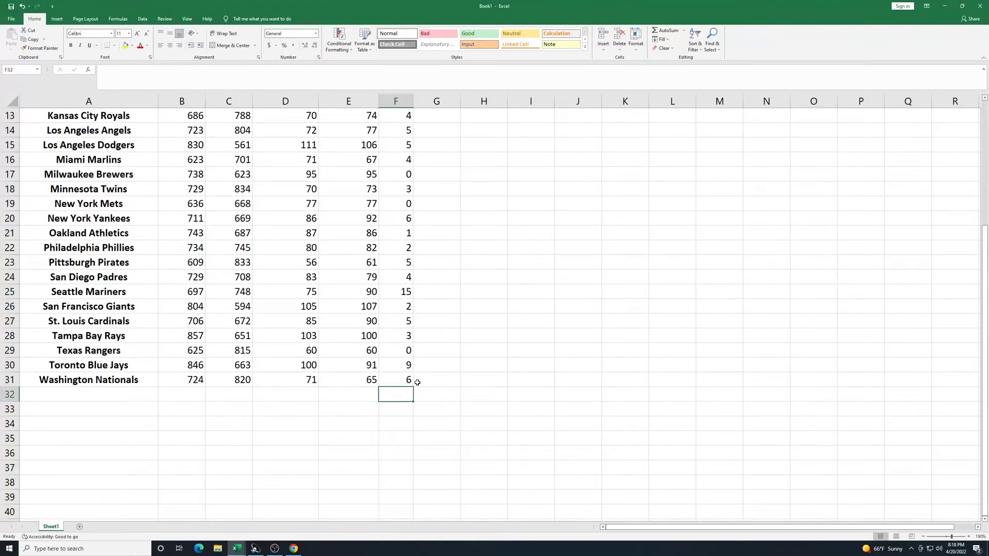
pyautogui.write('=AVERAGE')
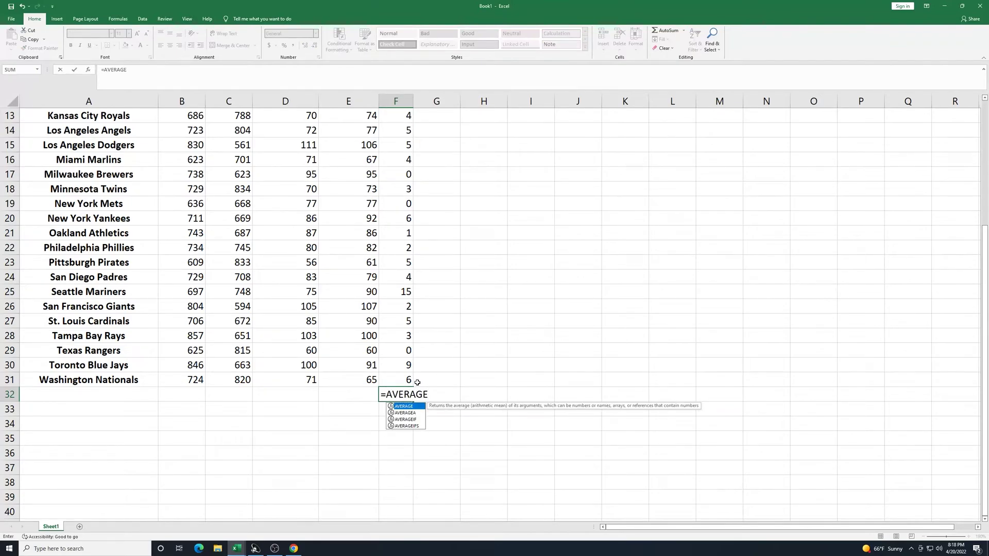
pyautogui.write('(')
pyautogui.scroll(2, 447, 205)
pyautogui.scroll(2, 447, 205)
pyautogui.moveTo(404, 135); pyautogui.dragTo(402, 511)
pyautogui.scroll(-1, 428, 471)
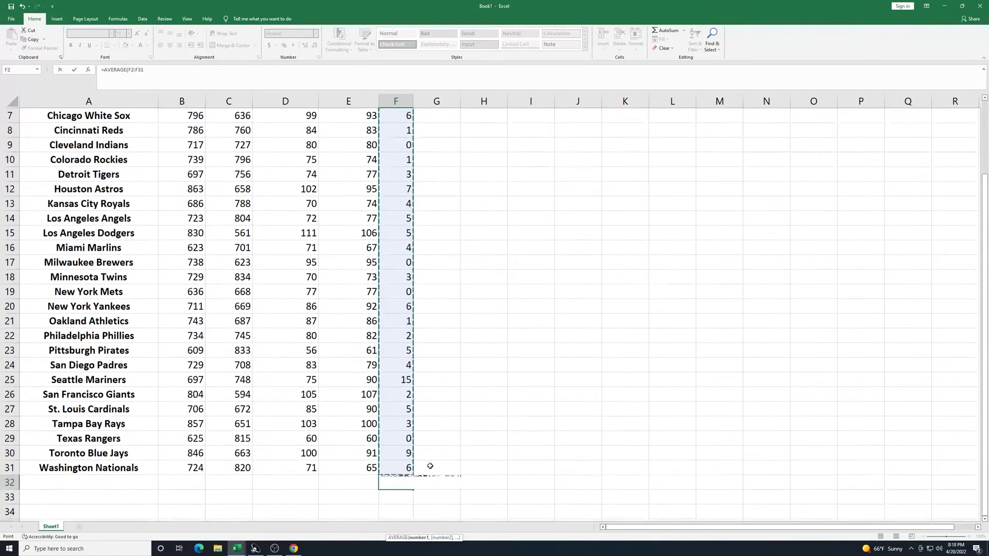
pyautogui.press('Return')
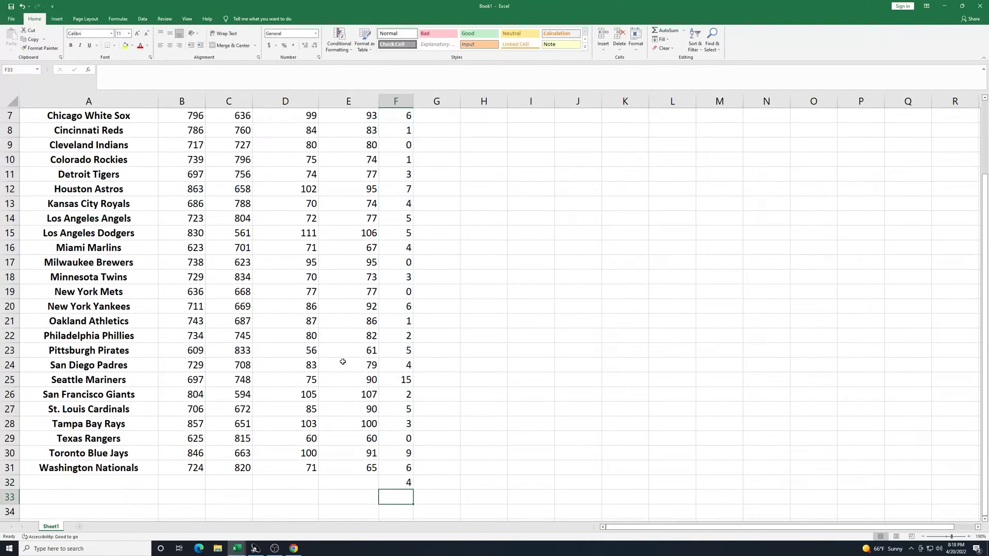
pyautogui.scroll(2, 419, 323)
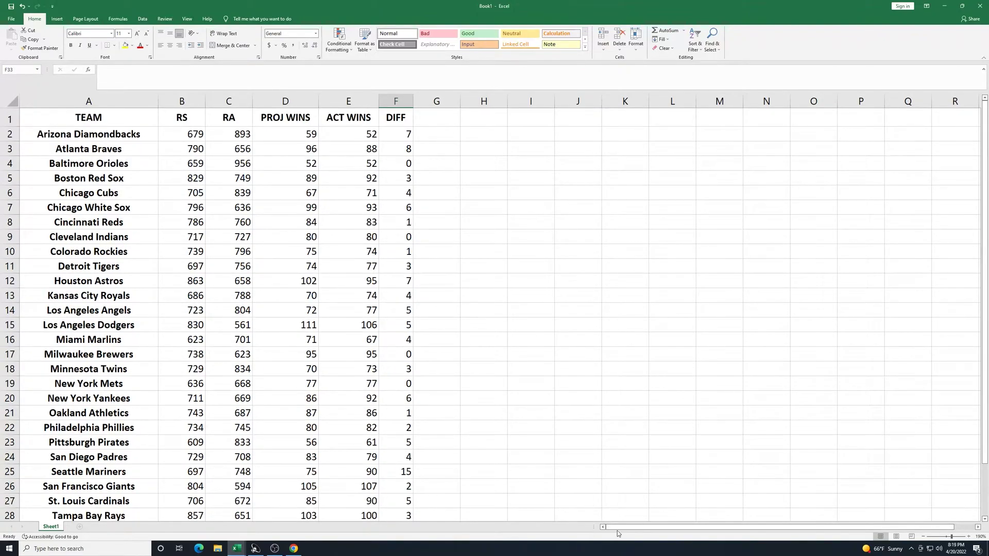
# Zoom out from 190% to 170% so the whole team table fits, then review it
pyautogui.click(923, 537)
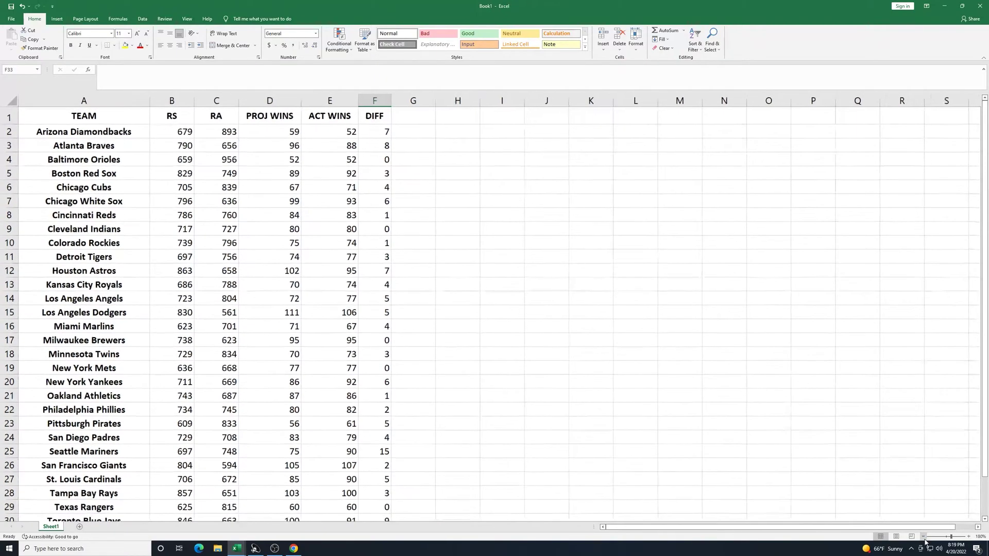
pyautogui.click(924, 537)
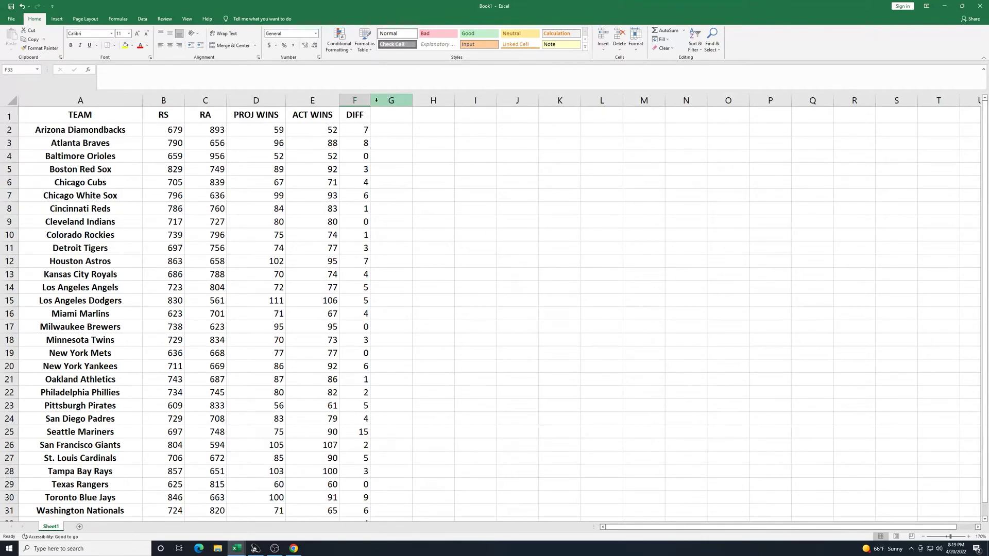
pyautogui.scroll(-4, 416, 204)
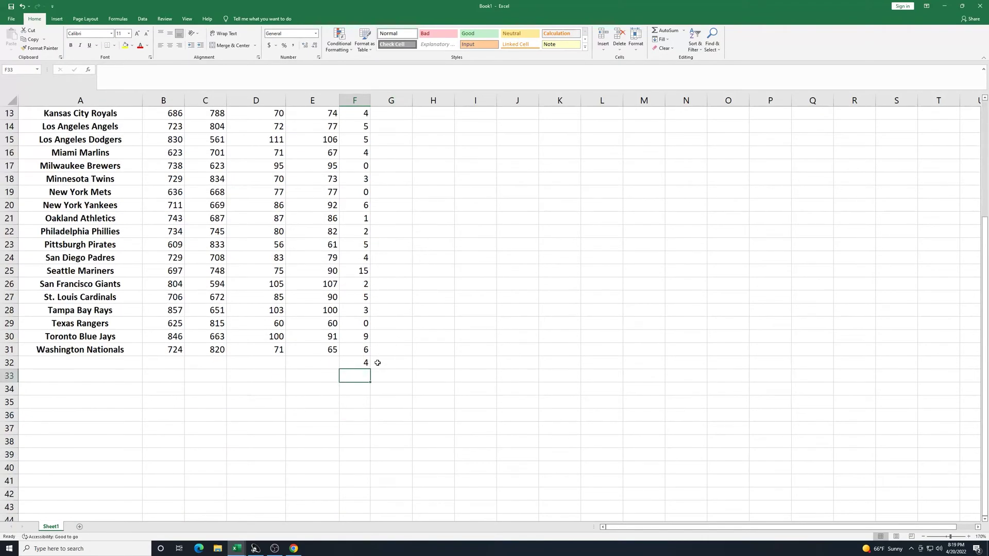
pyautogui.scroll(4, 402, 309)
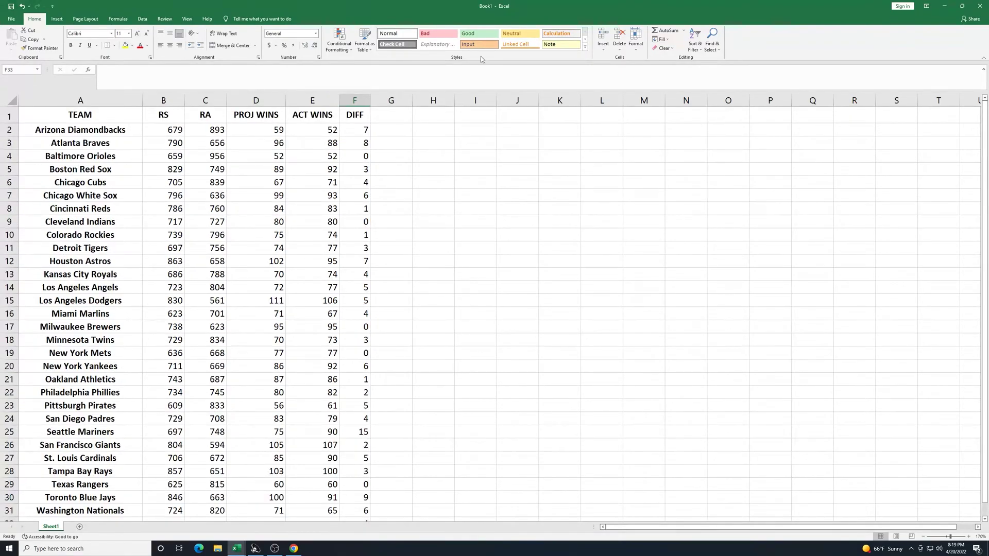
pyautogui.scroll(-3, 400, 144)
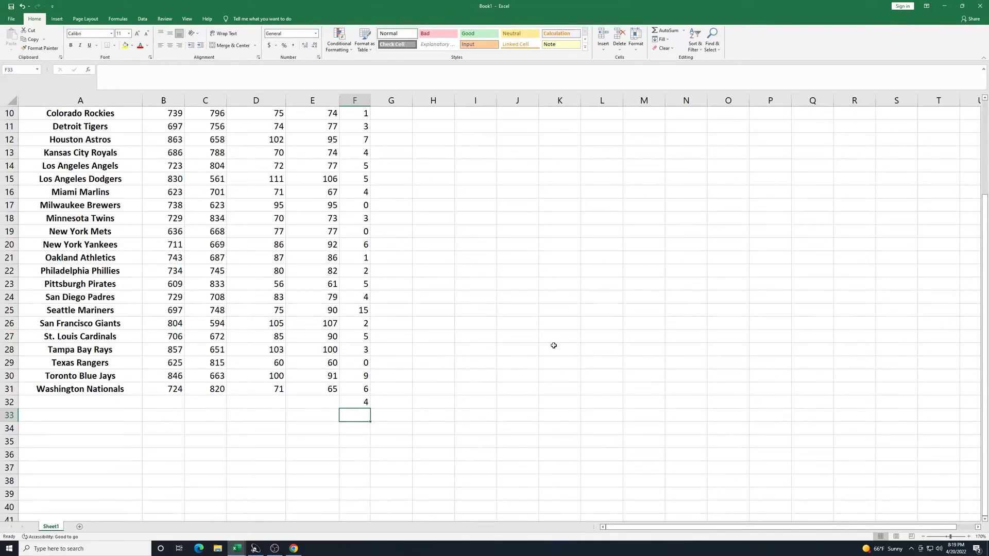
pyautogui.scroll(3, 553, 346)
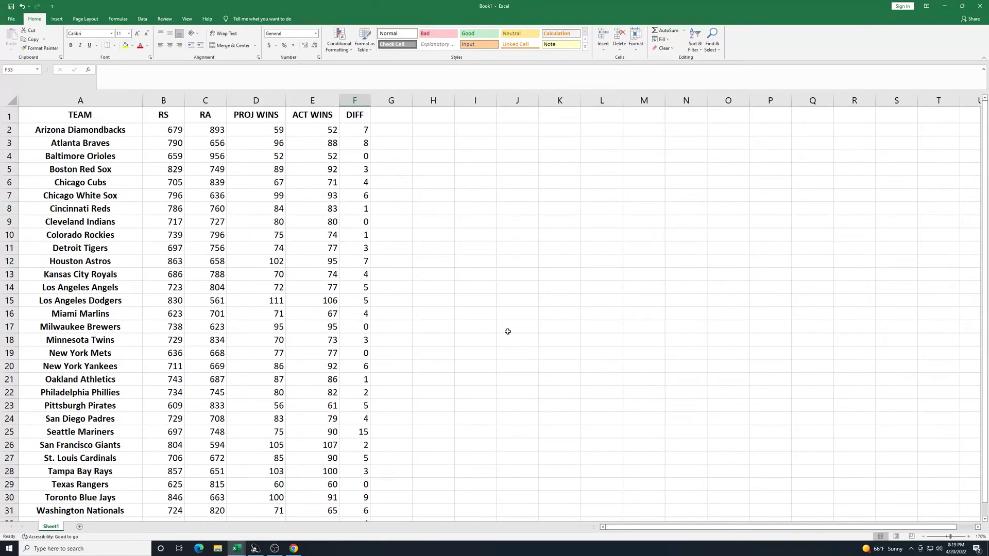
pyautogui.scroll(-5, 440, 236)
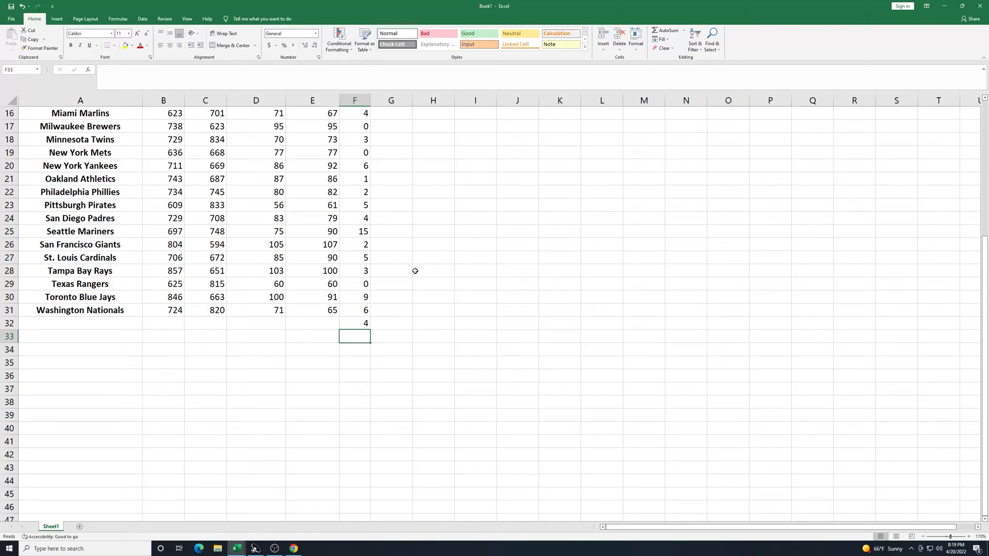
pyautogui.scroll(3, 414, 275)
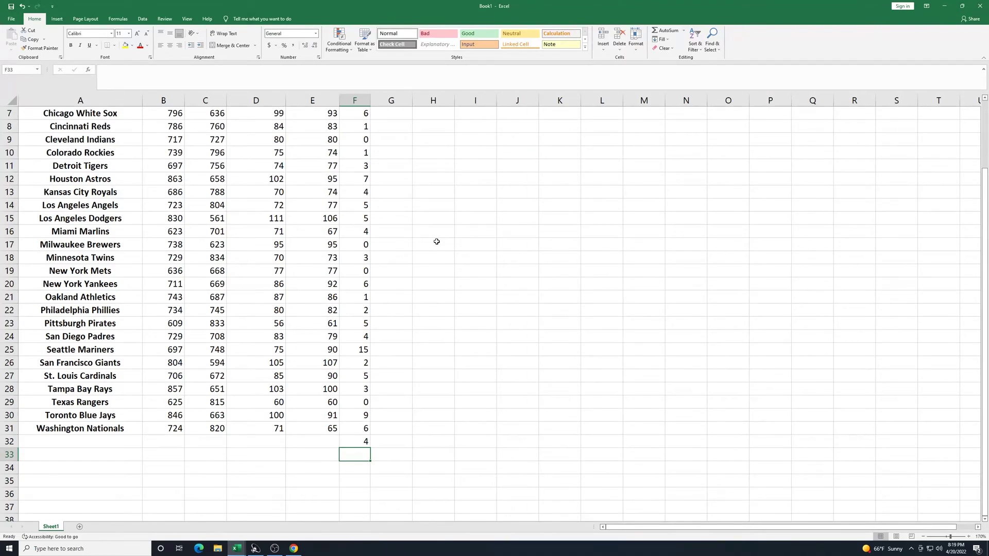
pyautogui.scroll(2, 382, 237)
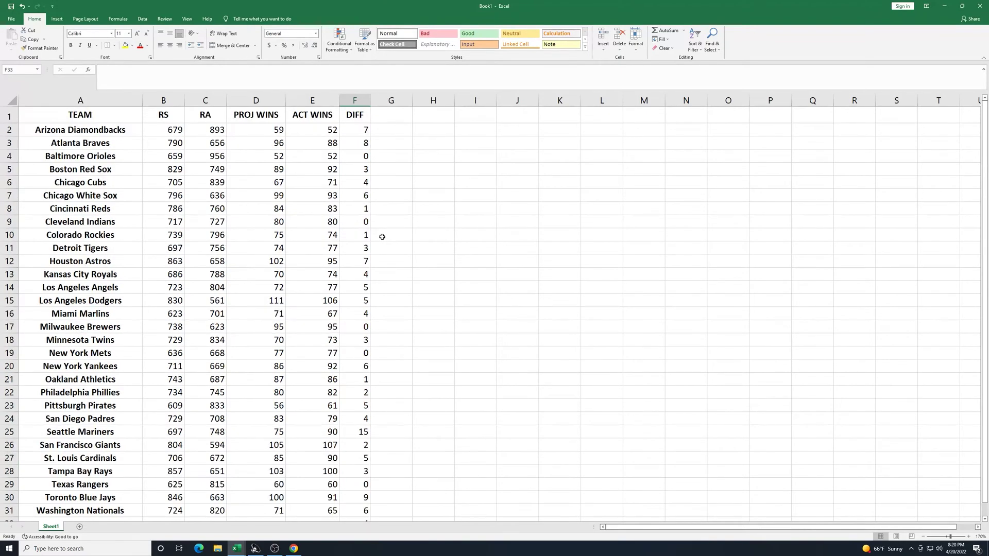